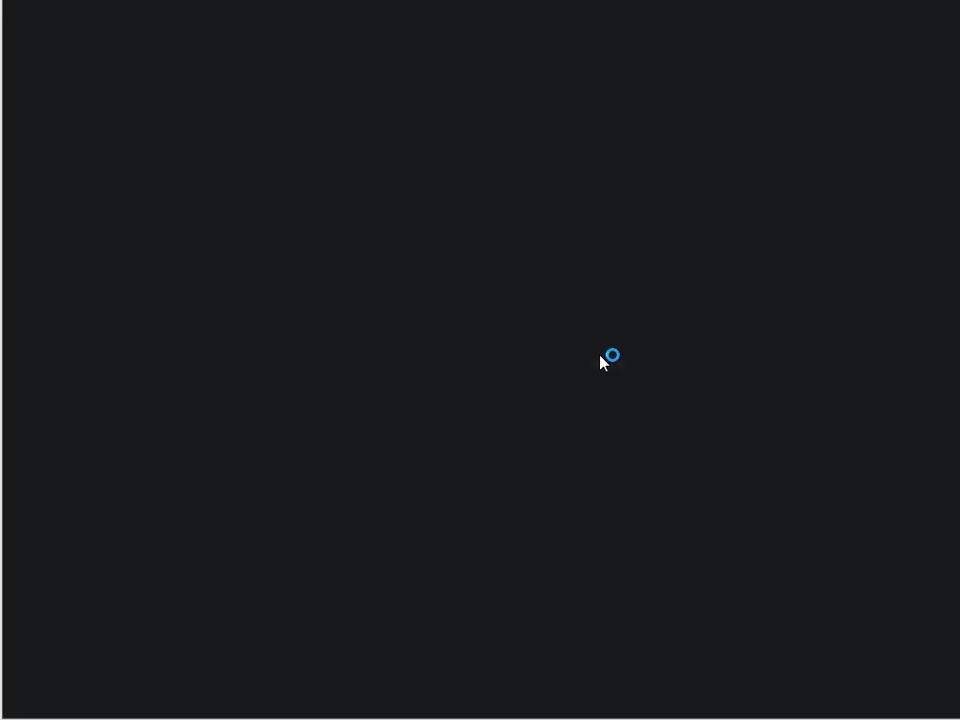
Step: Approve the PostgreSQL 11.4 installer from the CST8215 - Setup folder to run
{"action": "left_click", "coordinate": [456, 484]}
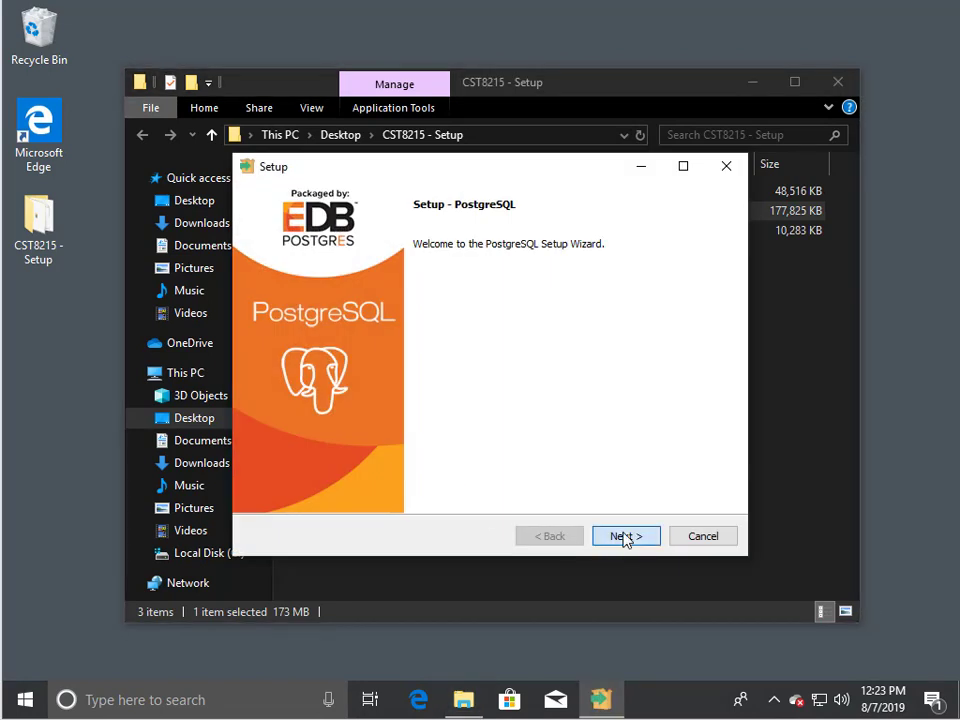
Step: Keep the default install and data directories, excluding Stack Builder from the components
{"action": "left_click", "coordinate": [623, 537]}
{"action": "left_click", "coordinate": [623, 537]}
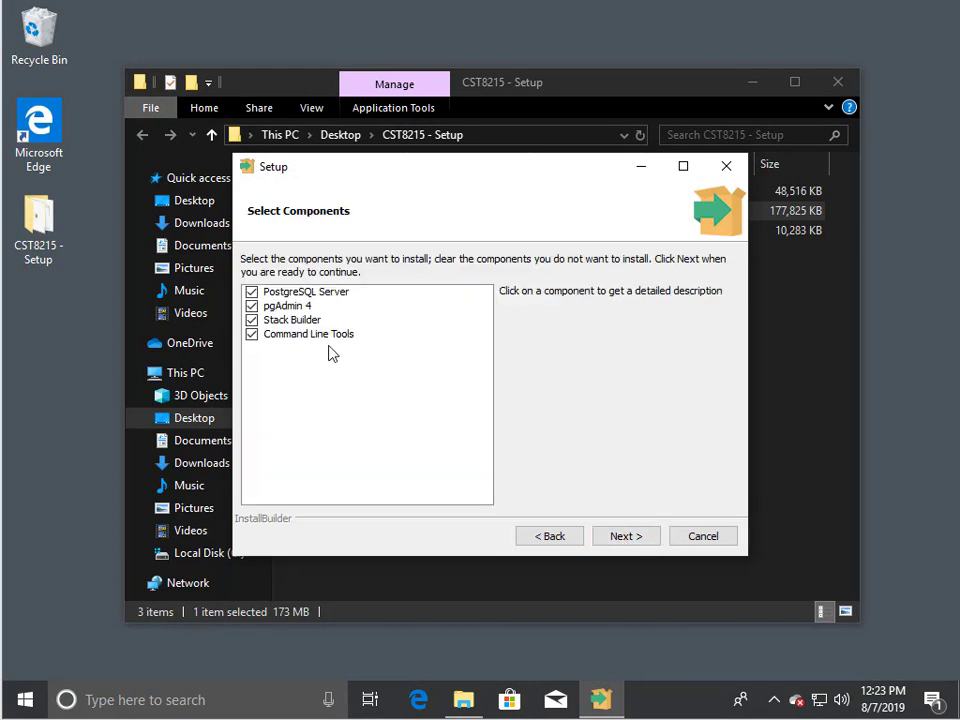
{"action": "left_click", "coordinate": [296, 320]}
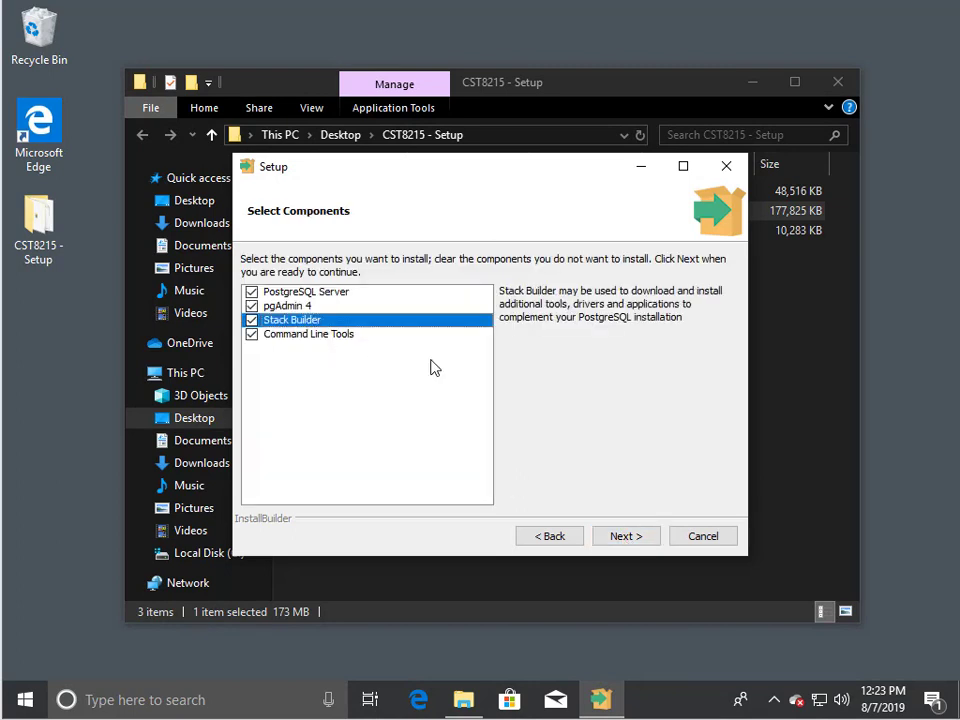
{"action": "left_click", "coordinate": [251, 320]}
{"action": "left_click", "coordinate": [643, 538]}
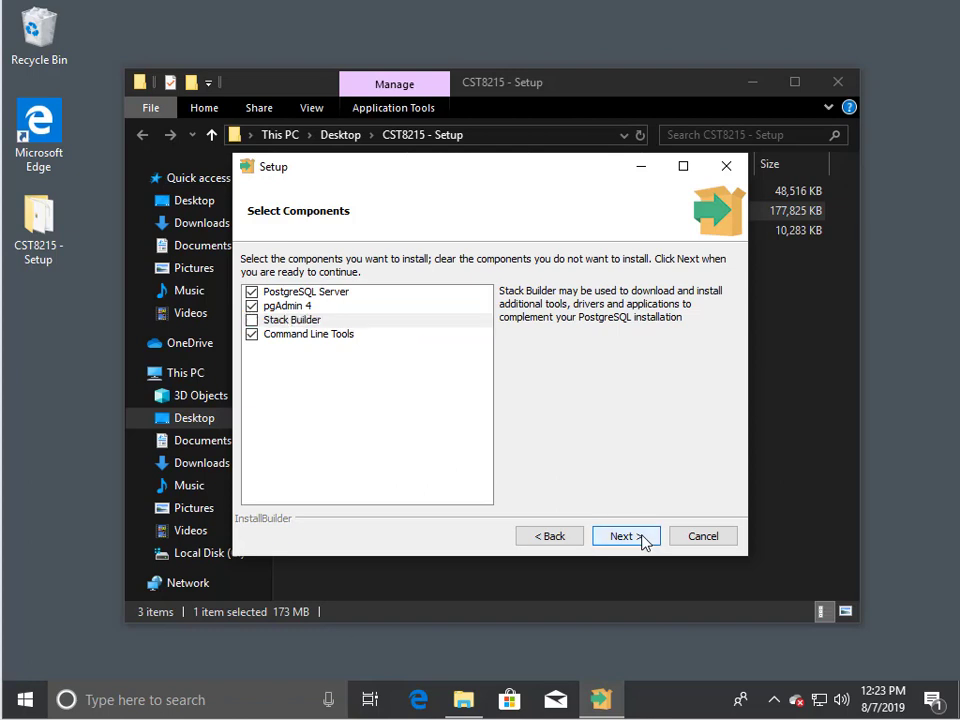
{"action": "left_click", "coordinate": [641, 538]}
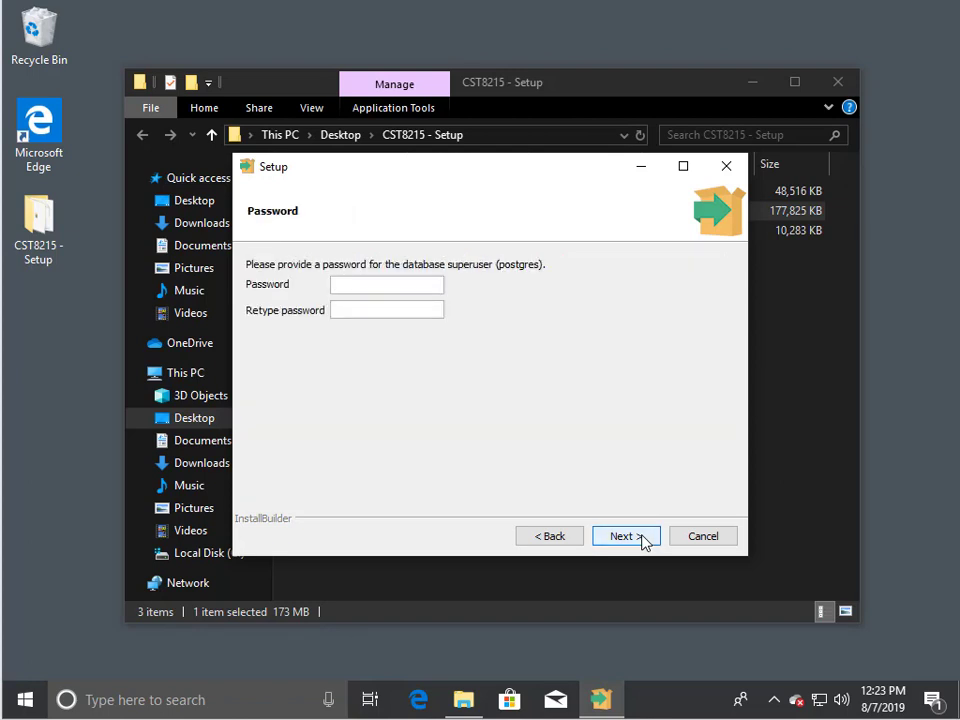
Step: Set and confirm the superuser password, keep port 5432, and start installing PostgreSQL
{"action": "type", "text": "1234"}
{"action": "key", "text": "Tab"}
{"action": "type", "text": "1234"}
{"action": "left_click", "coordinate": [622, 538]}
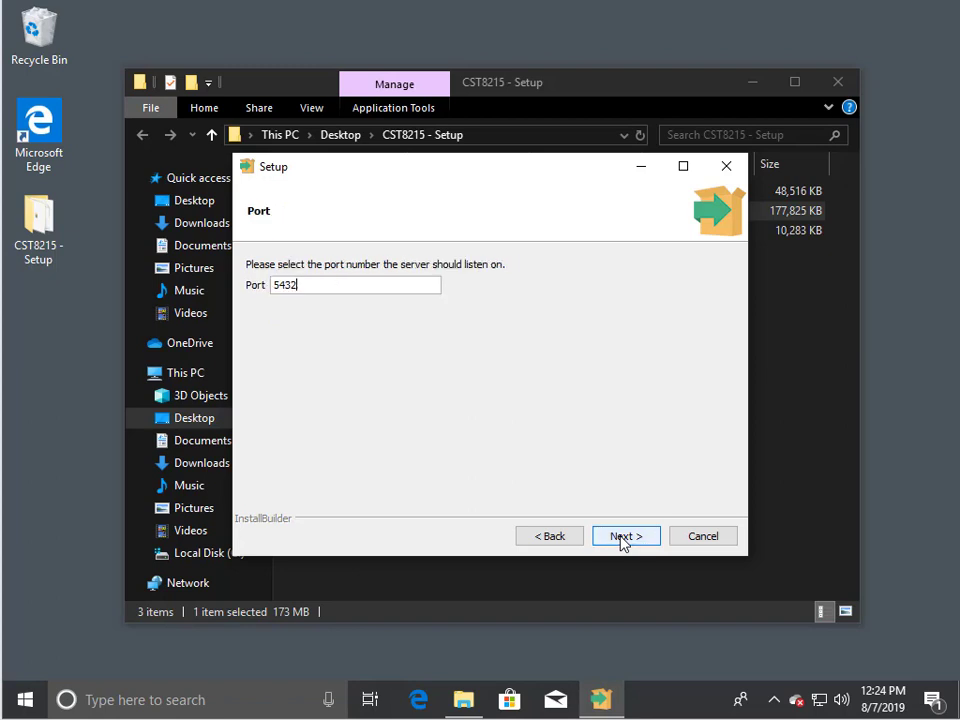
{"action": "left_click", "coordinate": [622, 538]}
{"action": "left_click", "coordinate": [622, 538]}
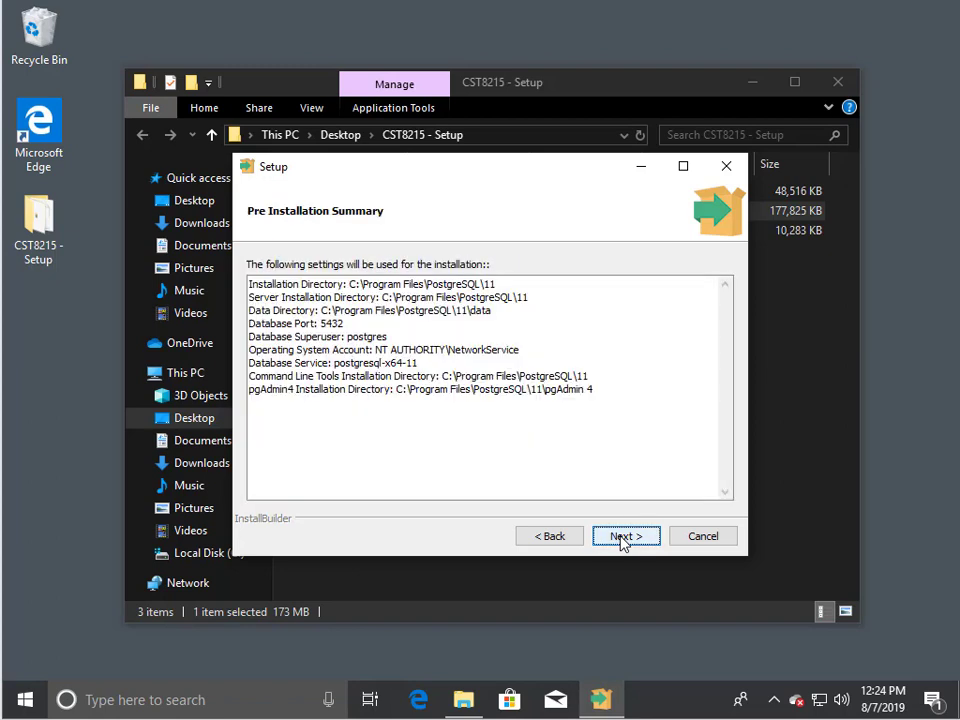
{"action": "left_click", "coordinate": [622, 538]}
{"action": "left_click", "coordinate": [622, 538]}
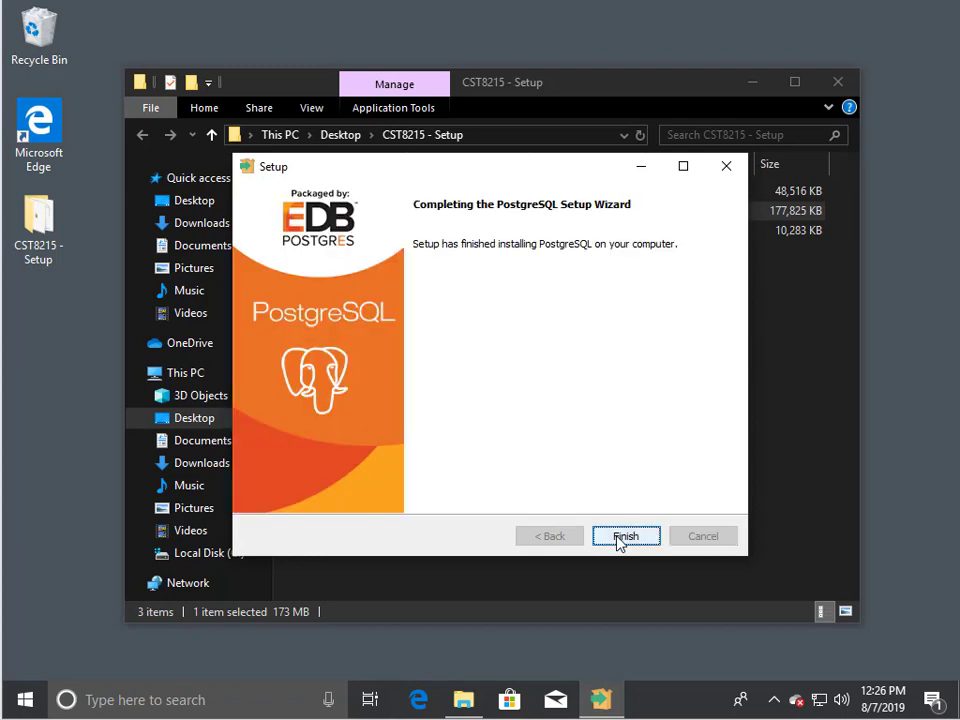
Step: Close the finished setup wizard and launch pgAdmin 4 from the Start menu's PostgreSQL 11 group
{"action": "left_click", "coordinate": [621, 539]}
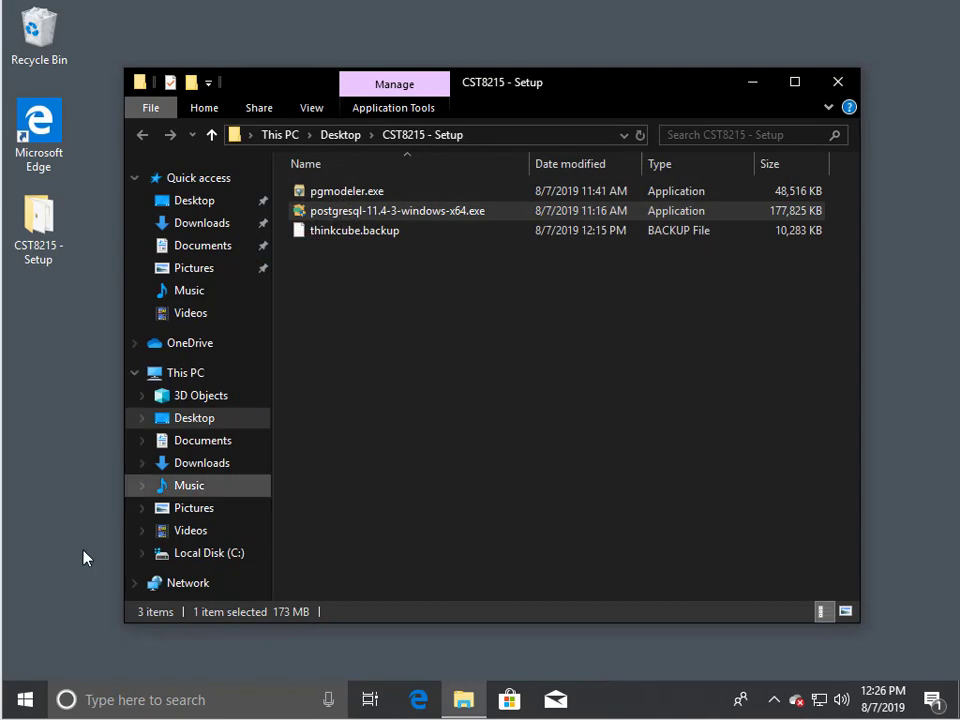
{"action": "left_click", "coordinate": [40, 699]}
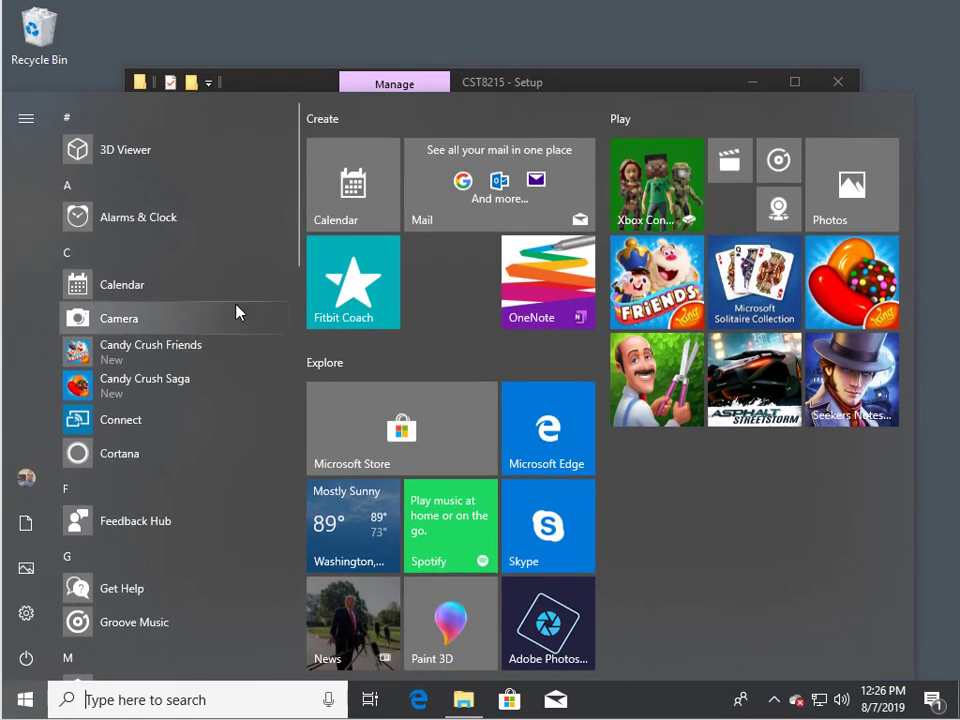
{"action": "scroll", "coordinate": [195, 384], "scroll_direction": "down", "scroll_amount": 10}
{"action": "scroll", "coordinate": [190, 390], "scroll_direction": "up", "scroll_amount": 2}
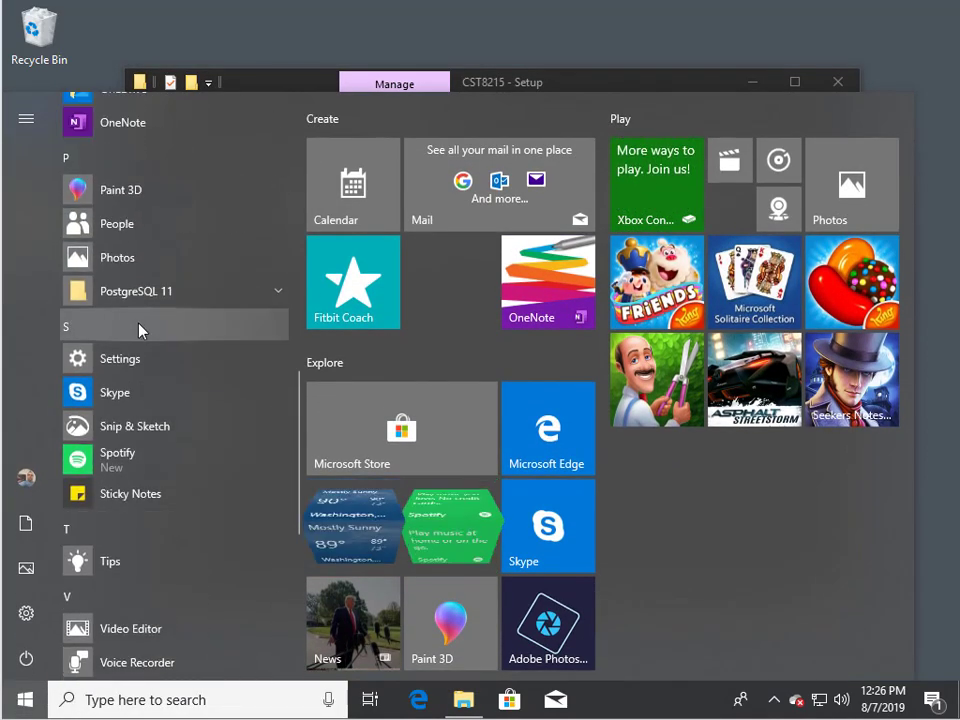
{"action": "left_click", "coordinate": [139, 296]}
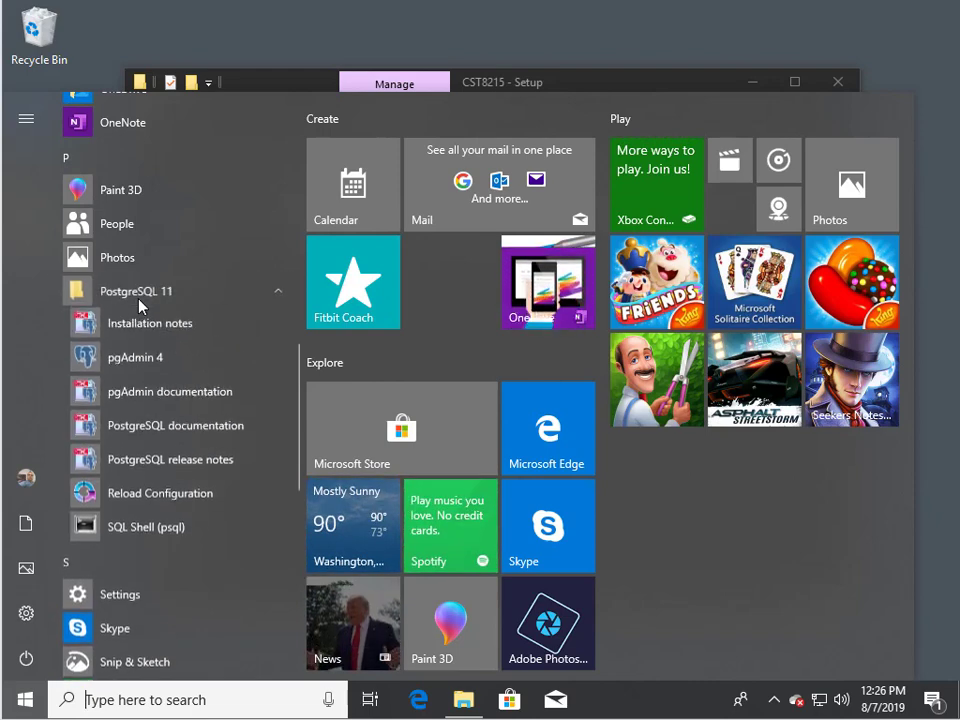
{"action": "left_click", "coordinate": [136, 372]}
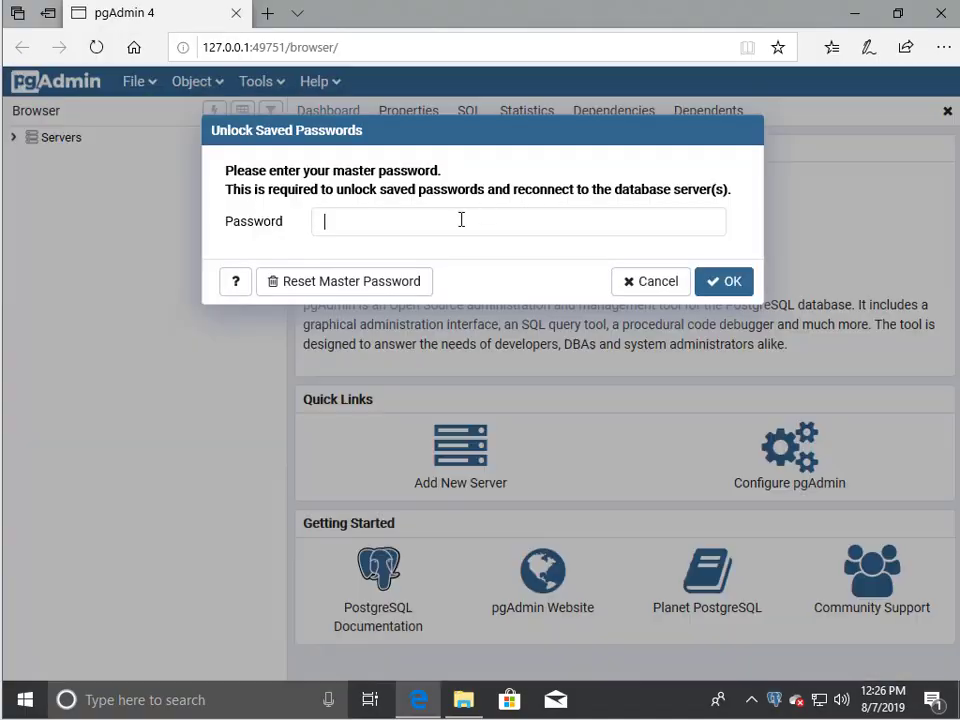
Step: Unlock pgAdmin with the master password and select Databases under the PostgreSQL 11 server
{"action": "left_click", "coordinate": [461, 219]}
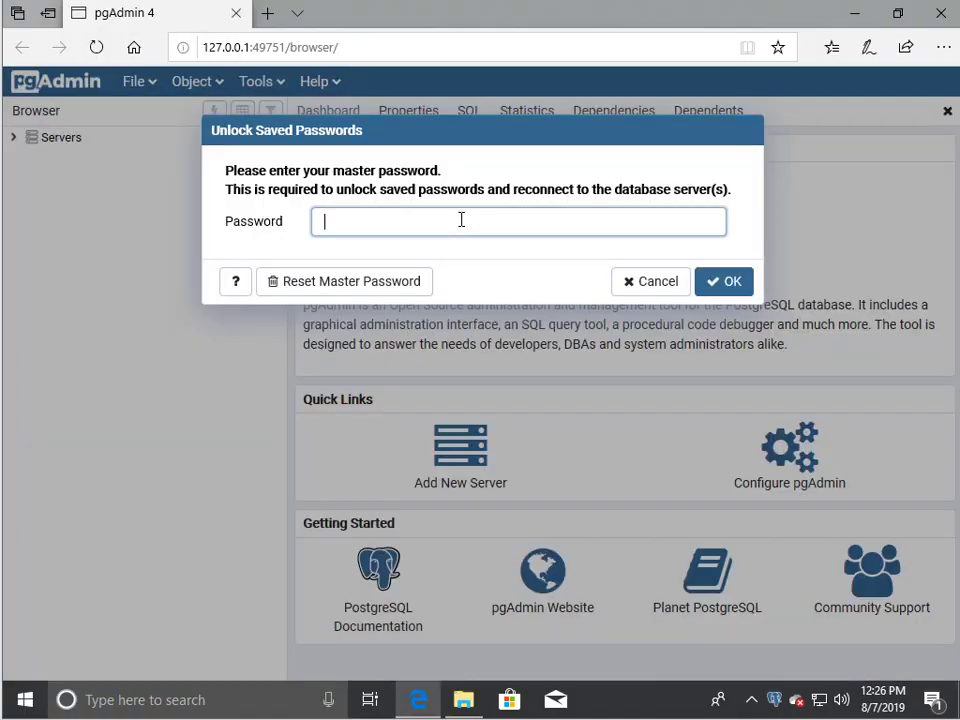
{"action": "type", "text": "****"}
{"action": "left_click", "coordinate": [719, 284]}
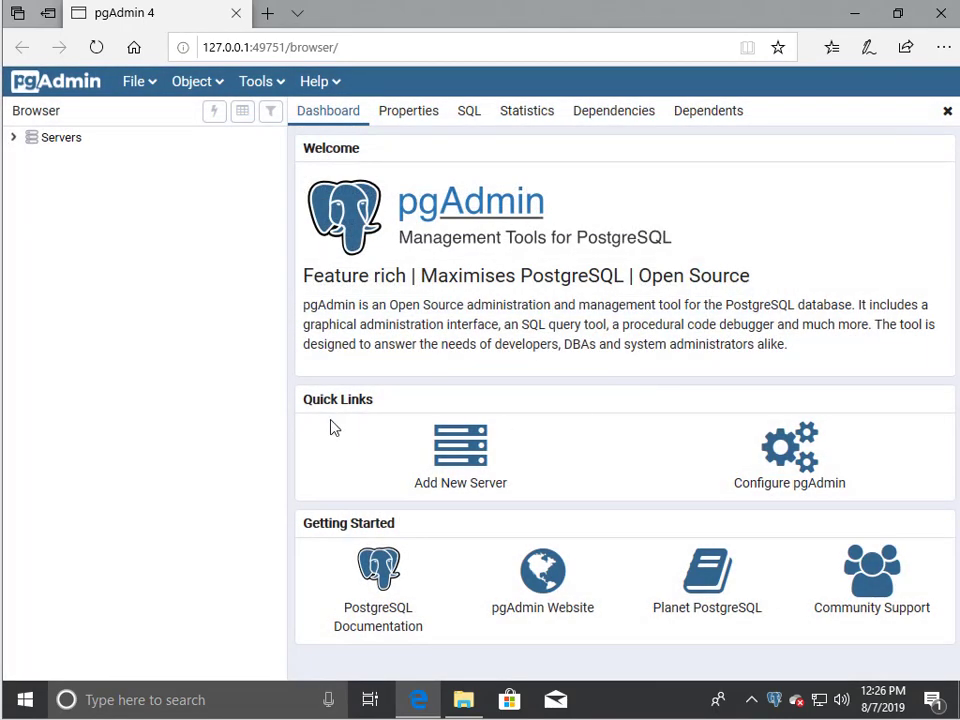
{"action": "left_click", "coordinate": [13, 140]}
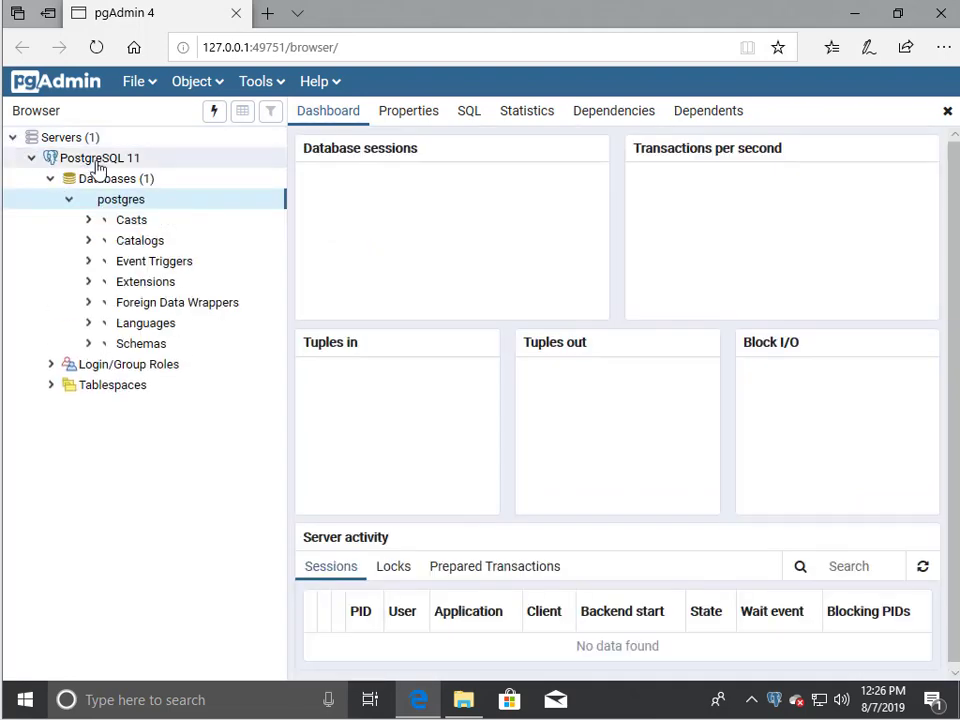
{"action": "left_click", "coordinate": [114, 184]}
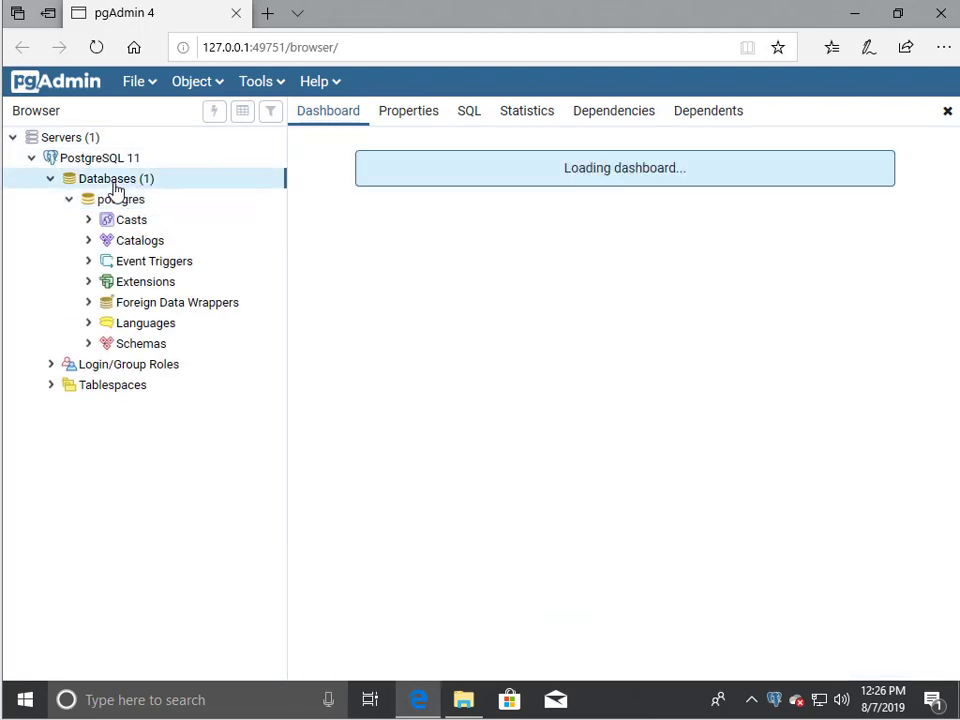
Step: Create a new database named thinkcube, owned by postgres
{"action": "right_click", "coordinate": [118, 186]}
{"action": "mouse_move", "coordinate": [167, 201]}
{"action": "left_click", "coordinate": [328, 201]}
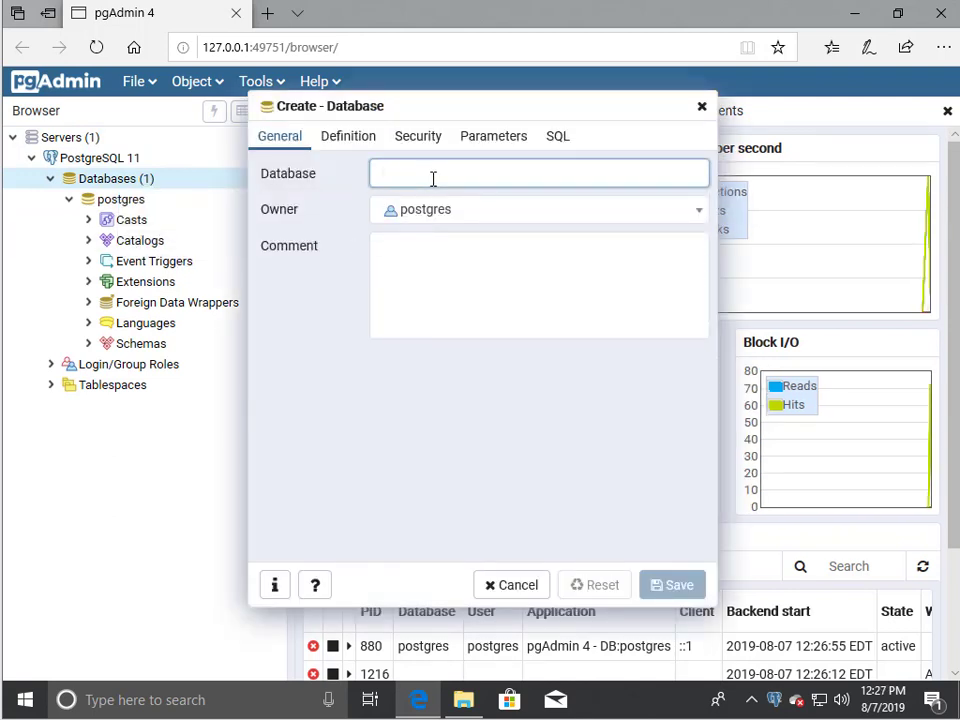
{"action": "type", "text": "thinkcu"}
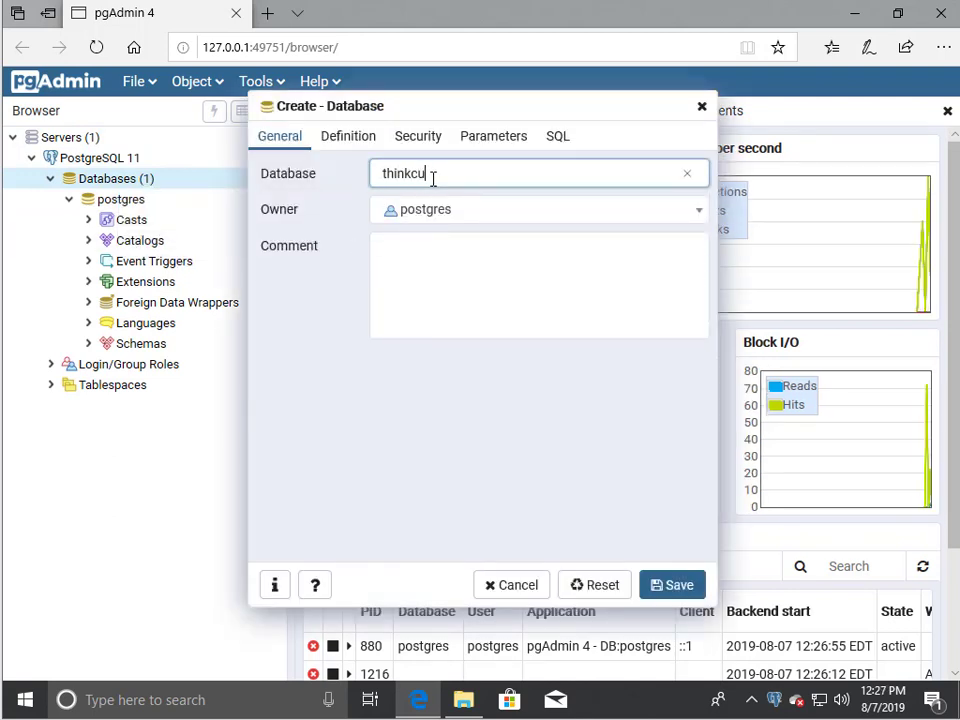
{"action": "type", "text": "be"}
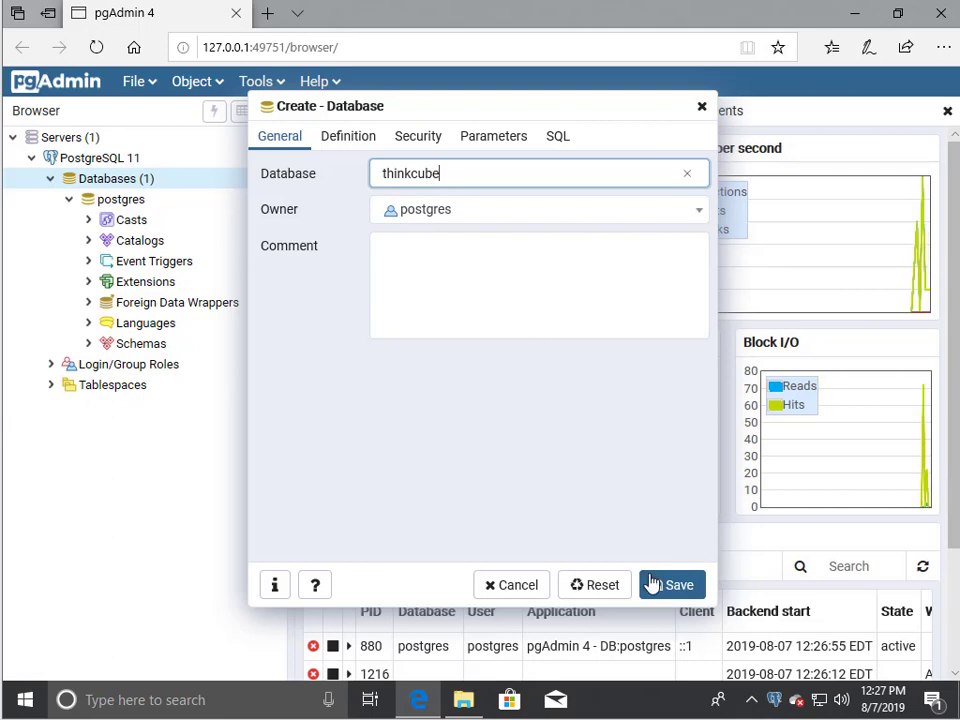
{"action": "left_click", "coordinate": [652, 583]}
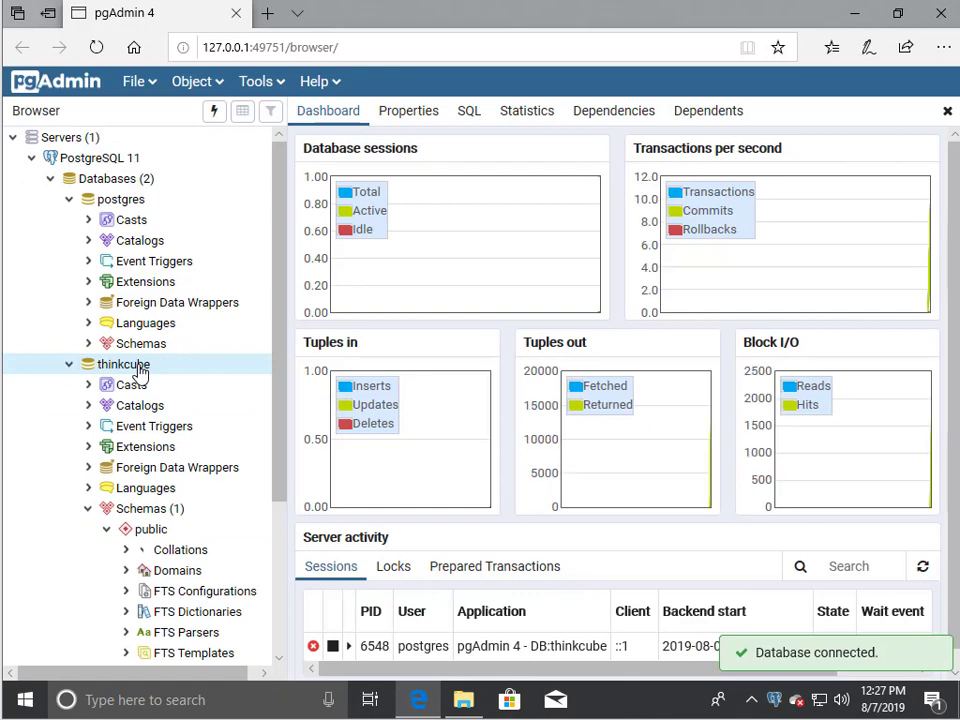
Step: Restore thinkcube.backup from the CST8215 - Setup folder into the thinkcube database
{"action": "right_click", "coordinate": [140, 368]}
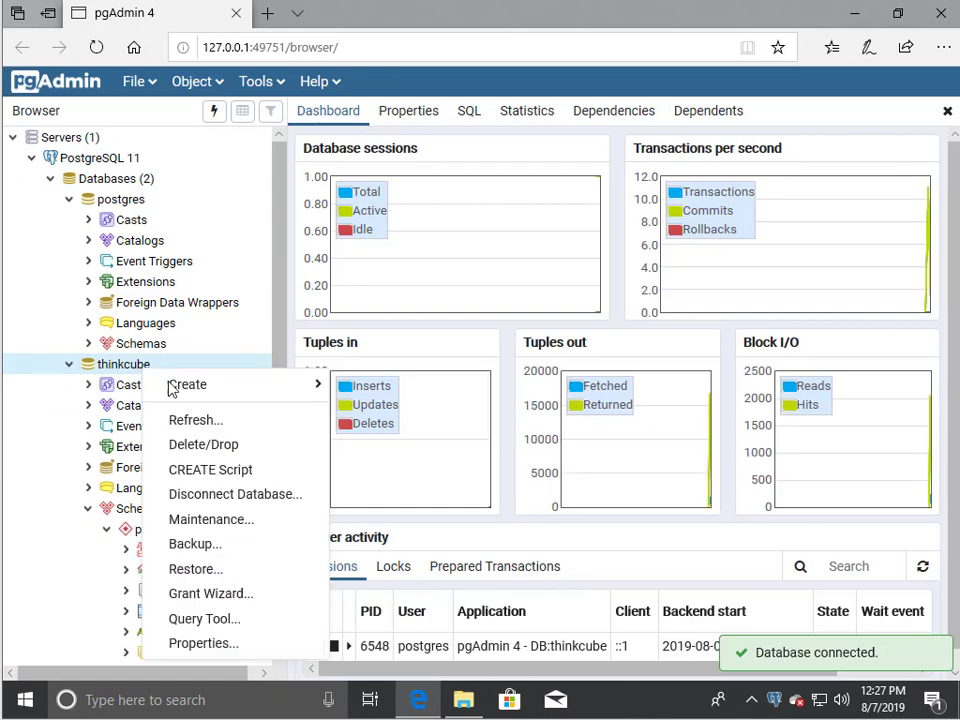
{"action": "left_click", "coordinate": [228, 569]}
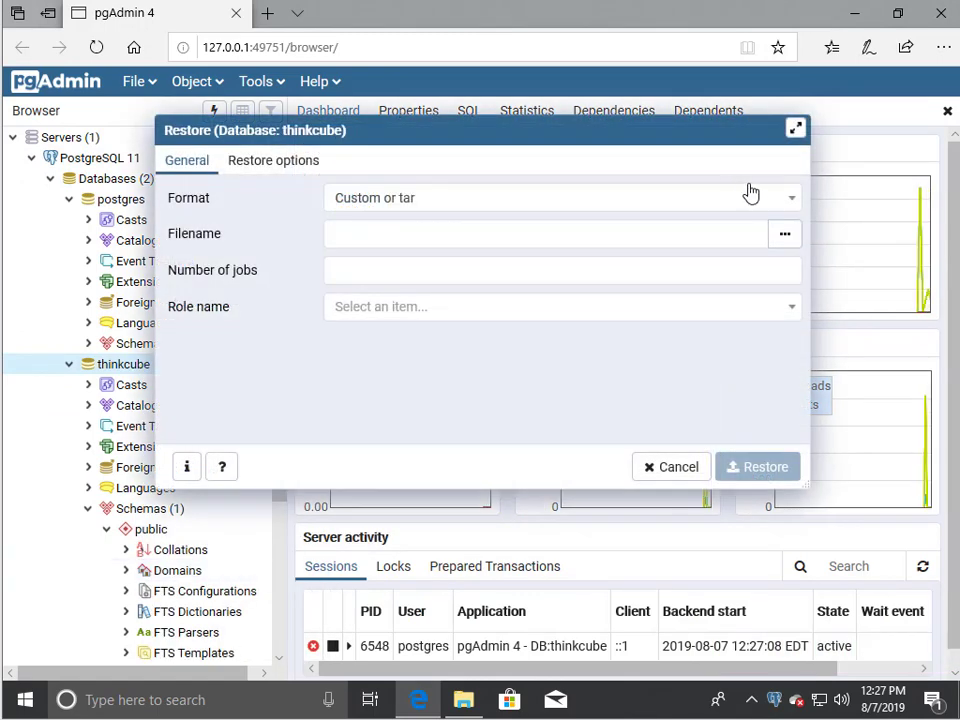
{"action": "left_click", "coordinate": [785, 236]}
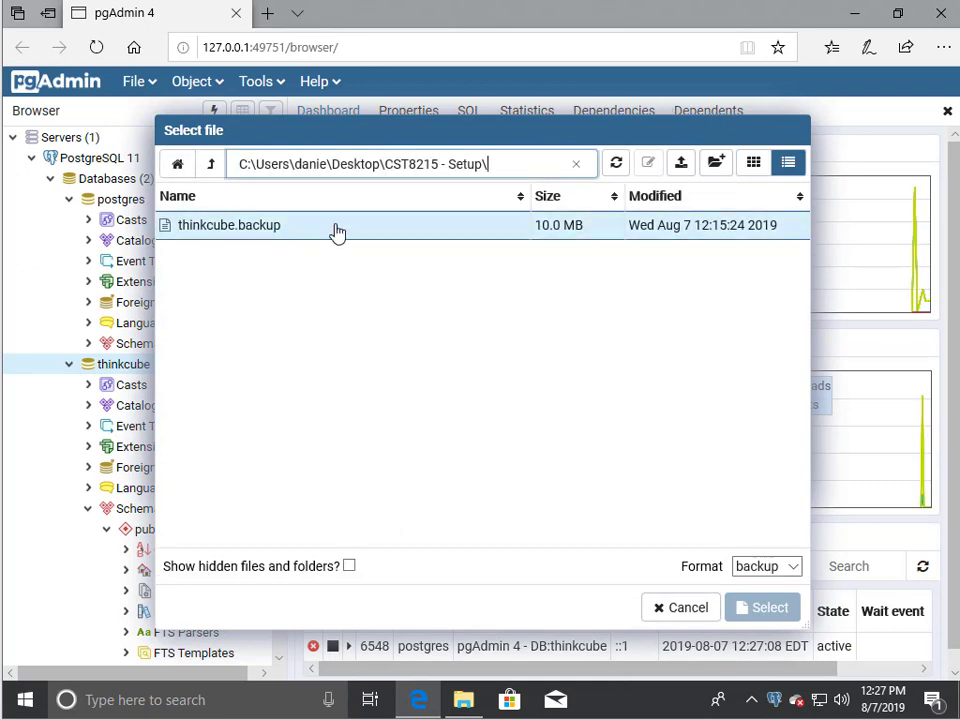
{"action": "left_click", "coordinate": [211, 230]}
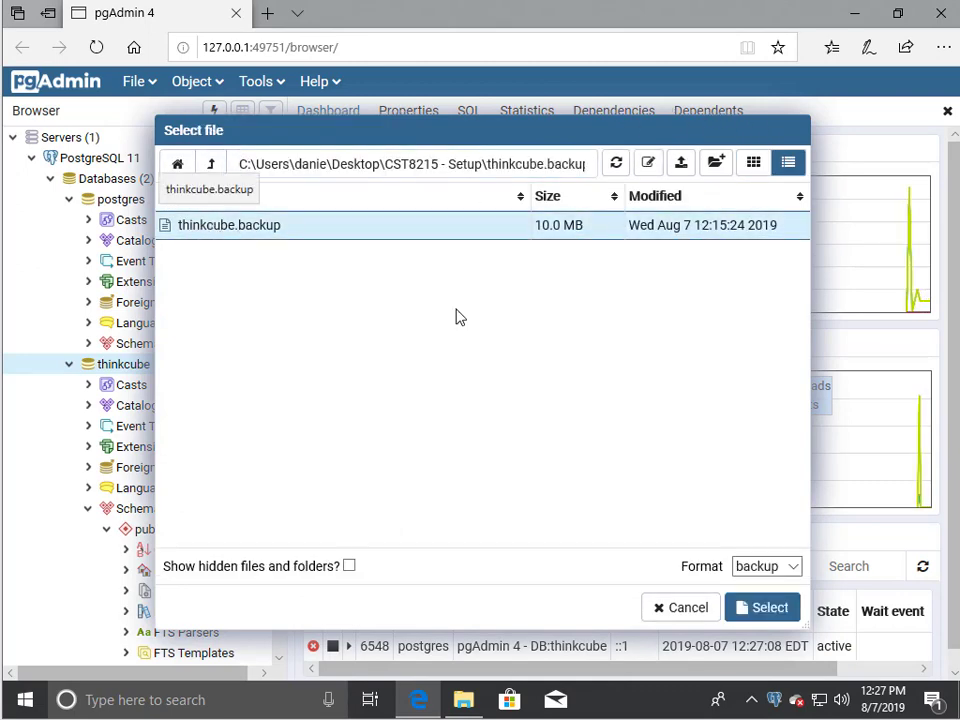
{"action": "left_click", "coordinate": [741, 610]}
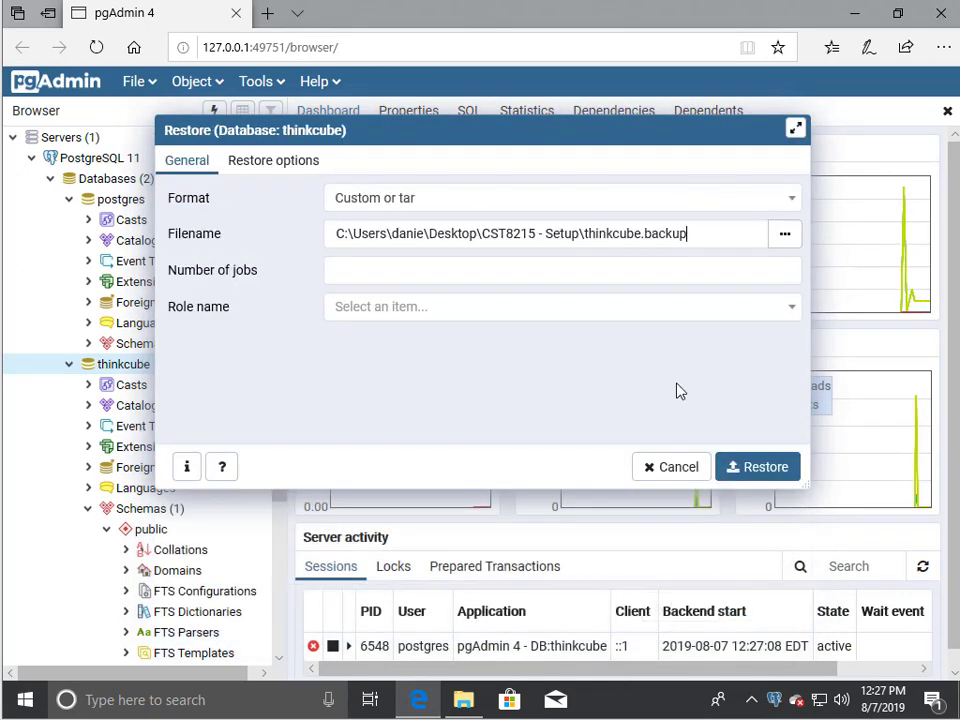
{"action": "left_click", "coordinate": [741, 468]}
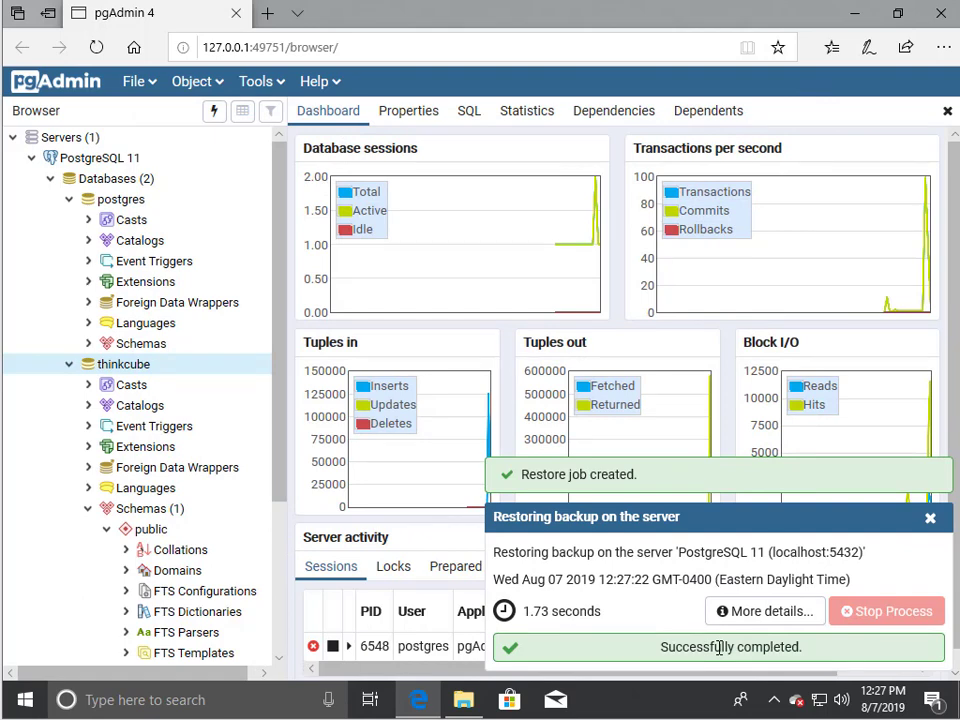
{"action": "left_click", "coordinate": [930, 521]}
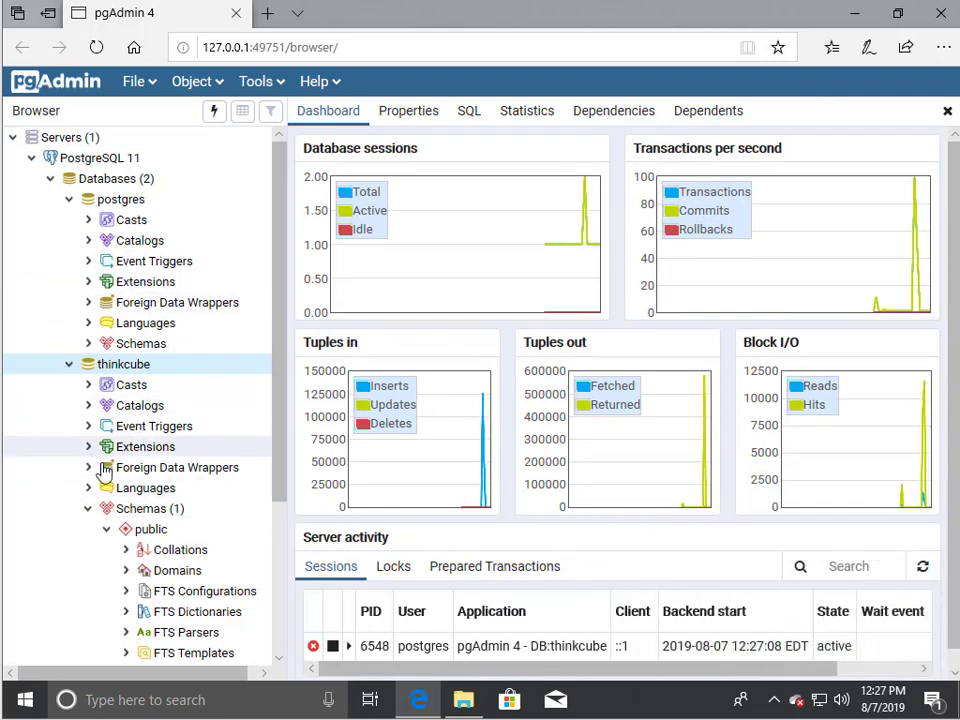
Step: Refresh and review thinkcube's 12 tables under public, then close pgAdmin and leave the page
{"action": "scroll", "coordinate": [151, 514], "scroll_direction": "down", "scroll_amount": 5}
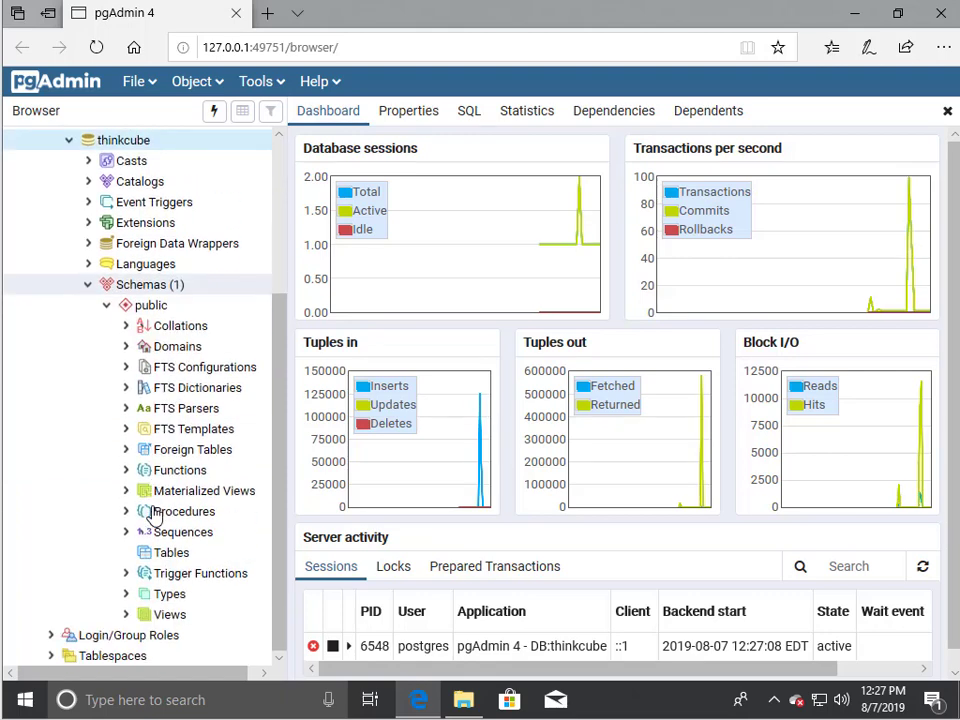
{"action": "left_click", "coordinate": [171, 556]}
{"action": "right_click", "coordinate": [174, 561]}
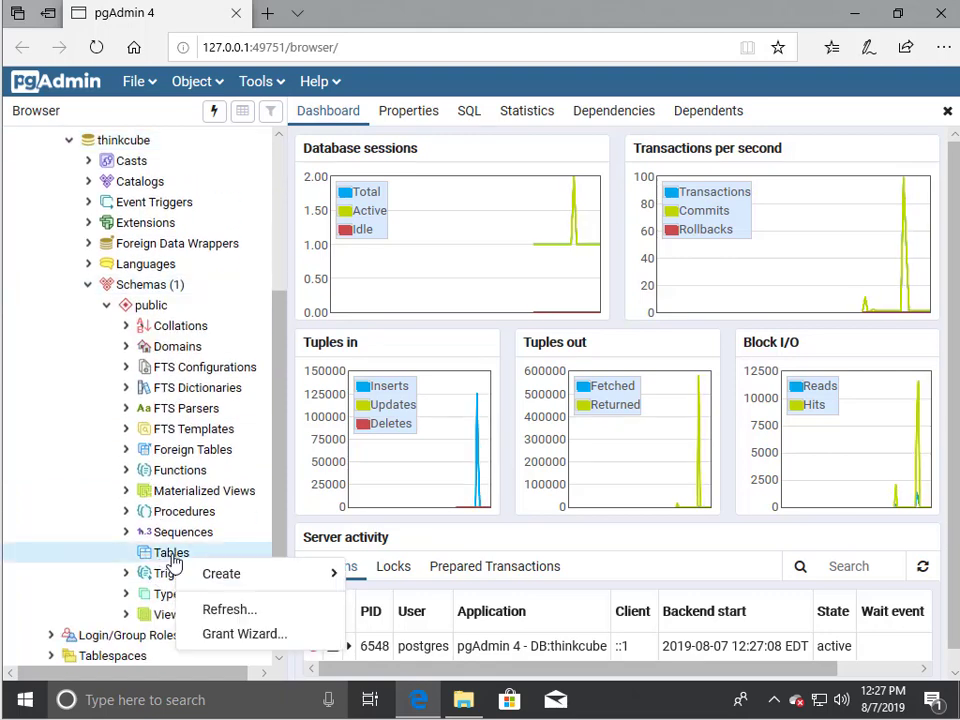
{"action": "left_click", "coordinate": [231, 610]}
{"action": "left_click", "coordinate": [125, 552]}
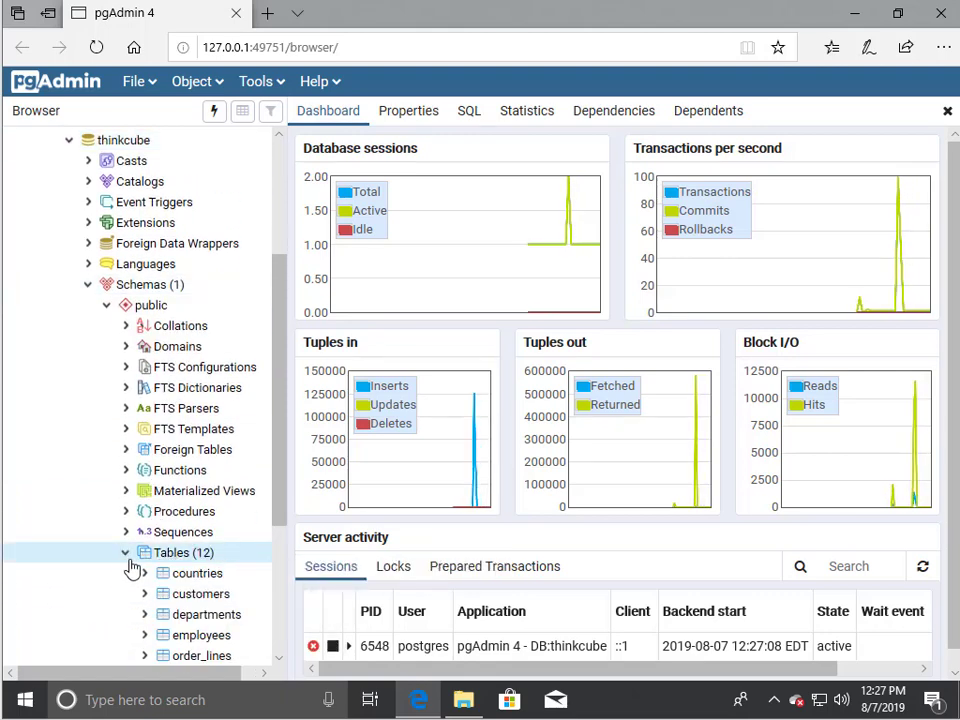
{"action": "scroll", "coordinate": [249, 544], "scroll_direction": "down", "scroll_amount": 3}
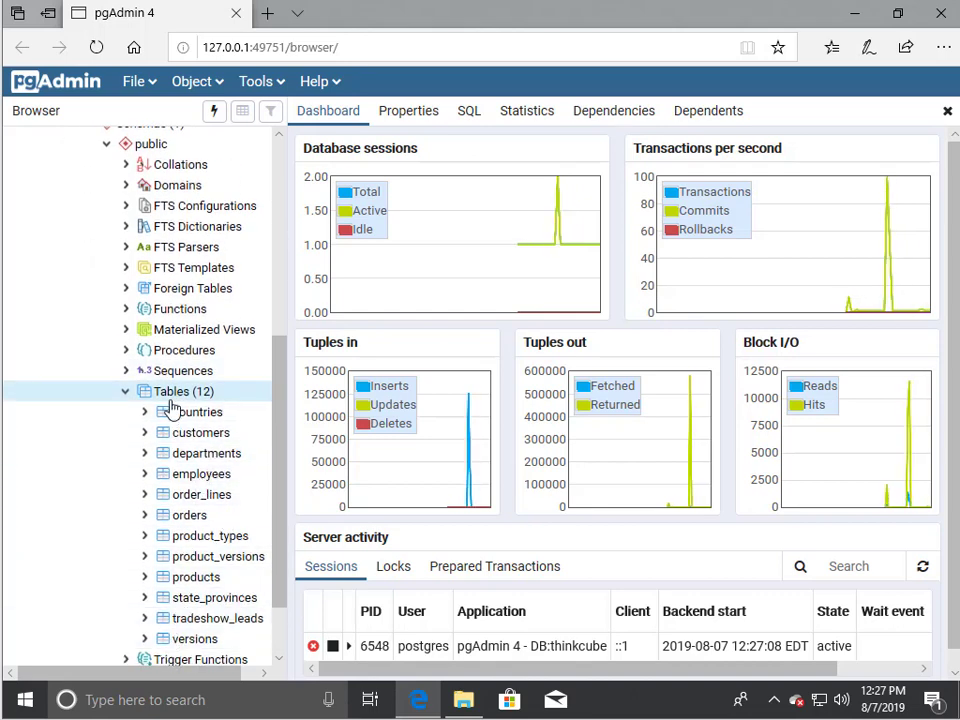
{"action": "left_click", "coordinate": [941, 14]}
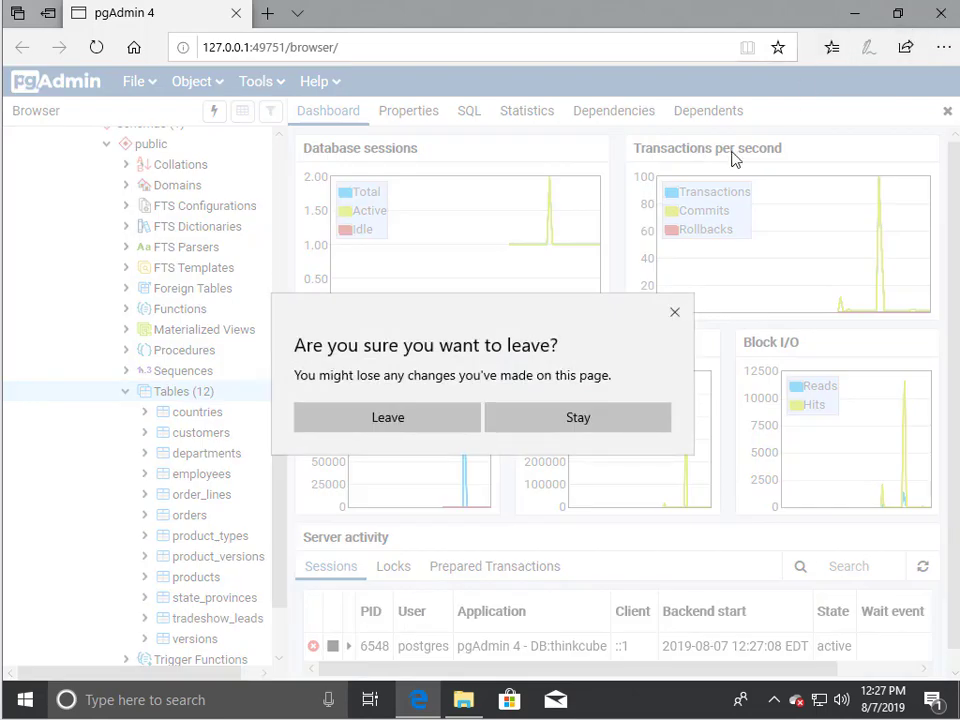
{"action": "left_click", "coordinate": [415, 419]}
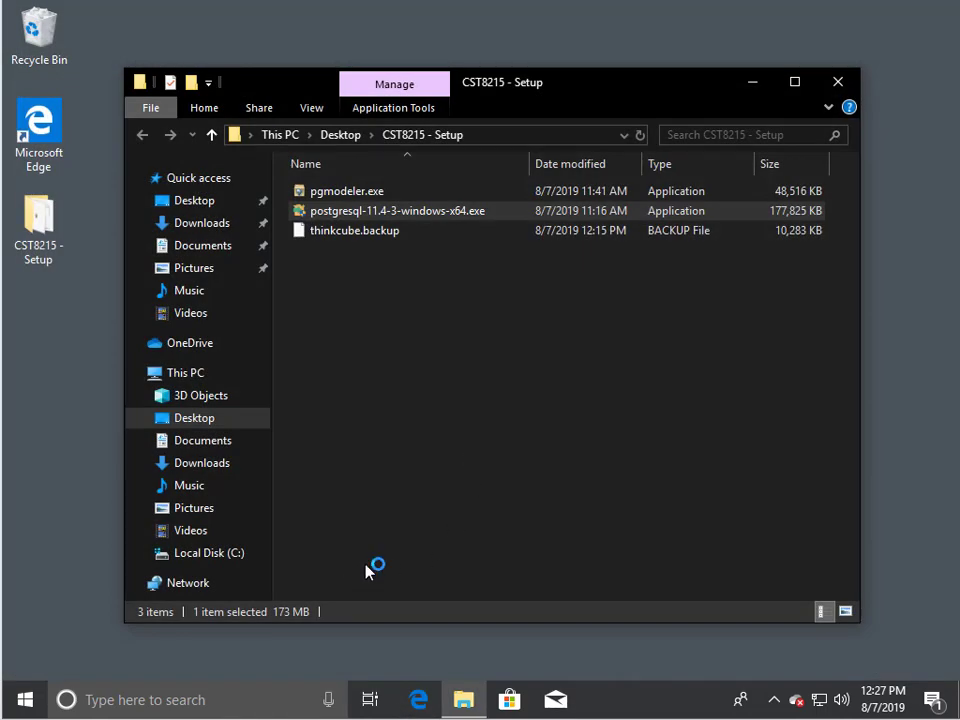
Step: Install pgModeler to C:\Program Files\pgmodeler with all components and the license accepted
{"action": "left_click", "coordinate": [346, 193]}
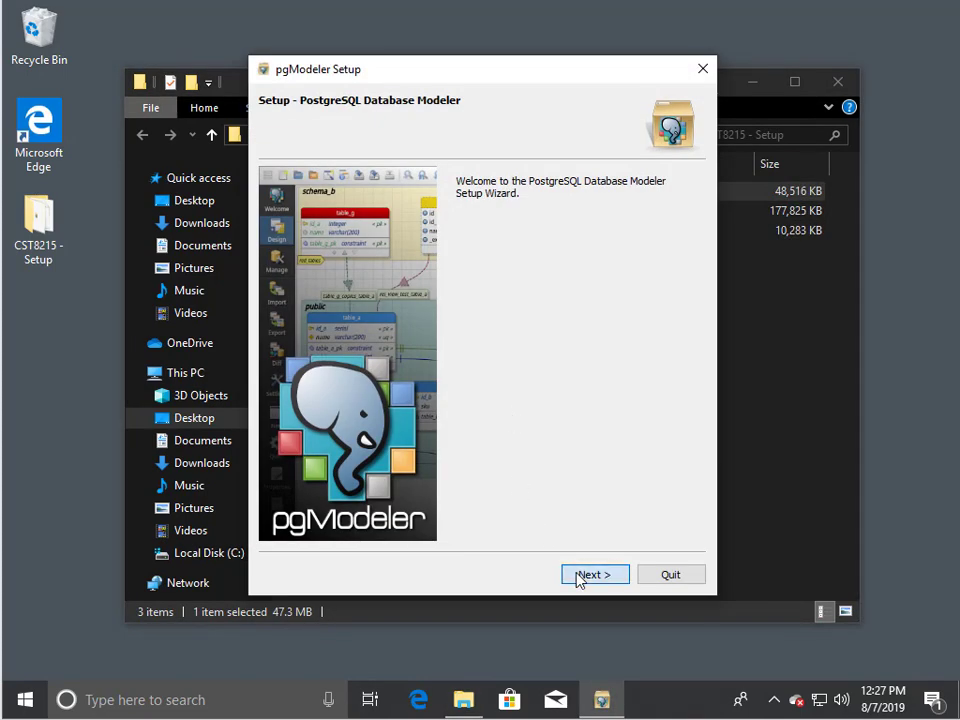
{"action": "left_click", "coordinate": [580, 580]}
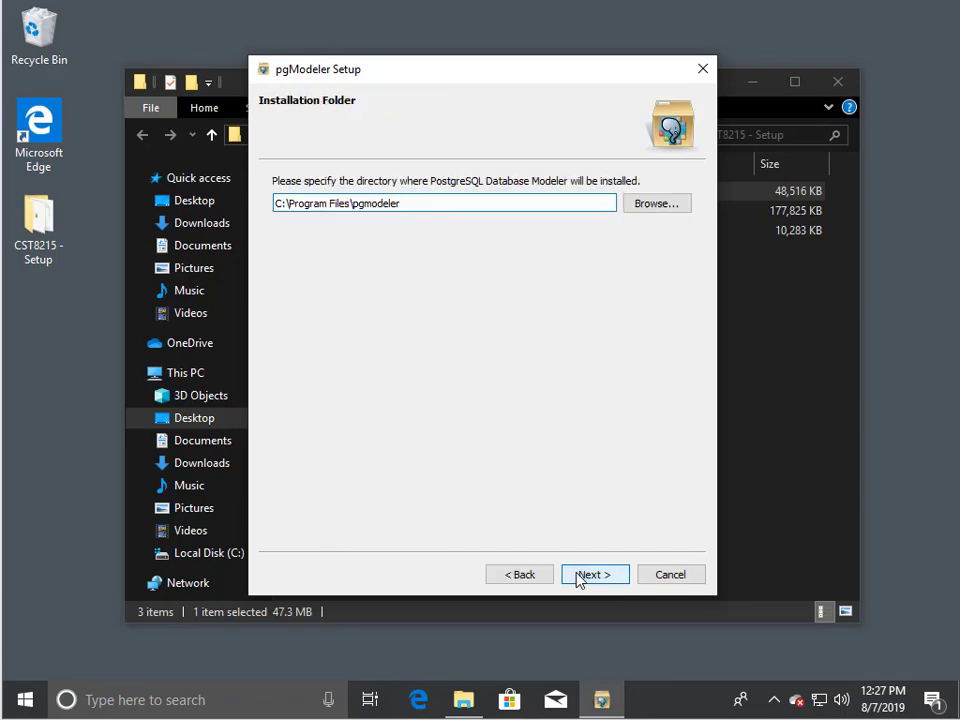
{"action": "left_click", "coordinate": [580, 580]}
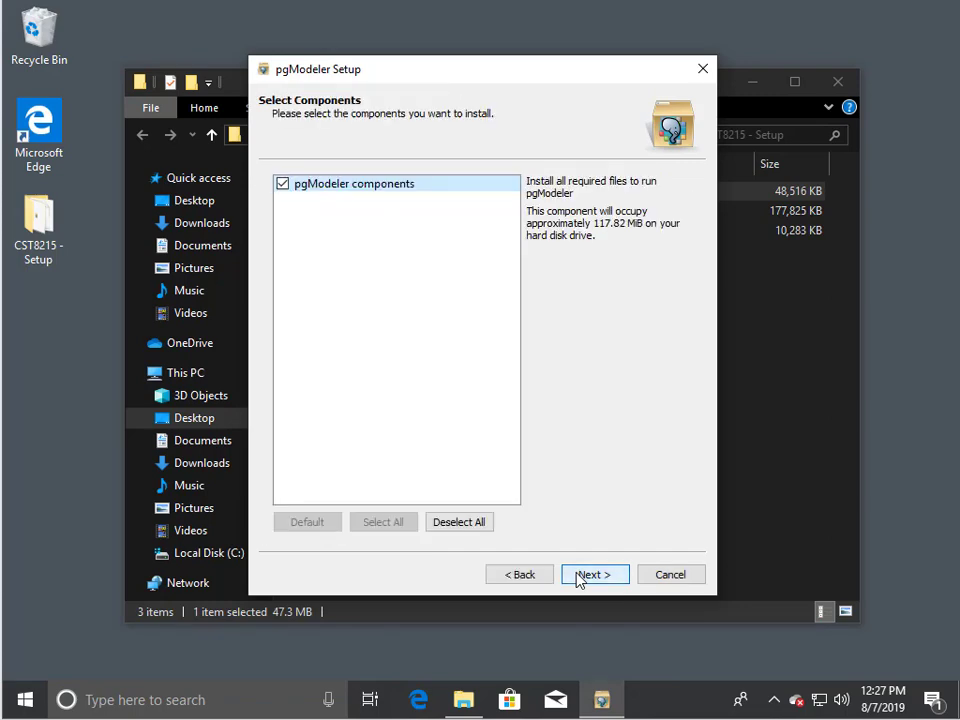
{"action": "left_click", "coordinate": [580, 580]}
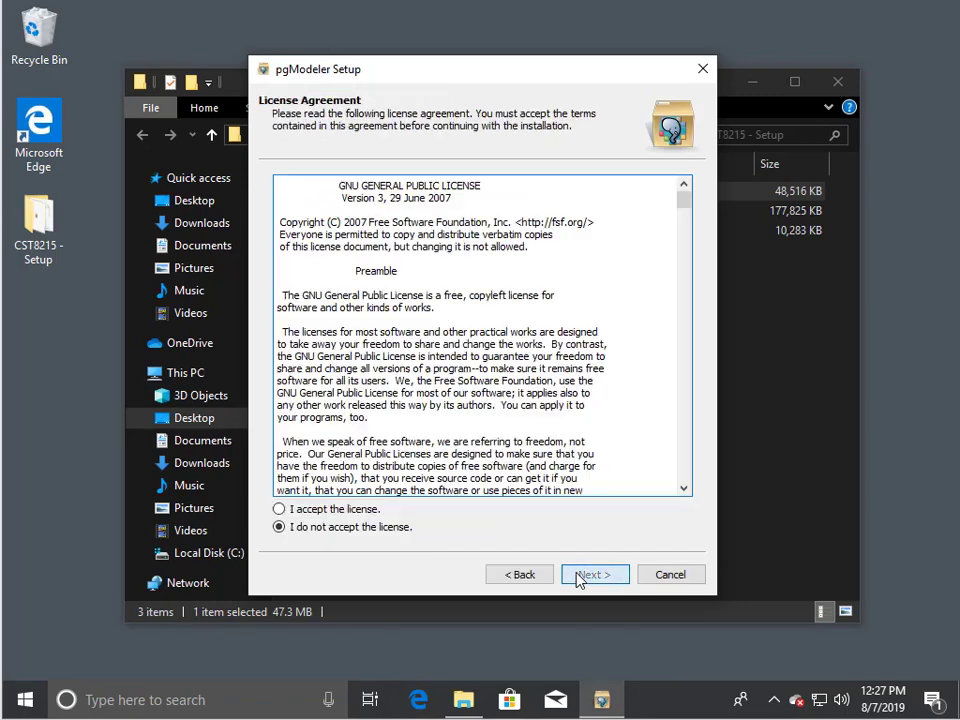
{"action": "left_click", "coordinate": [350, 507]}
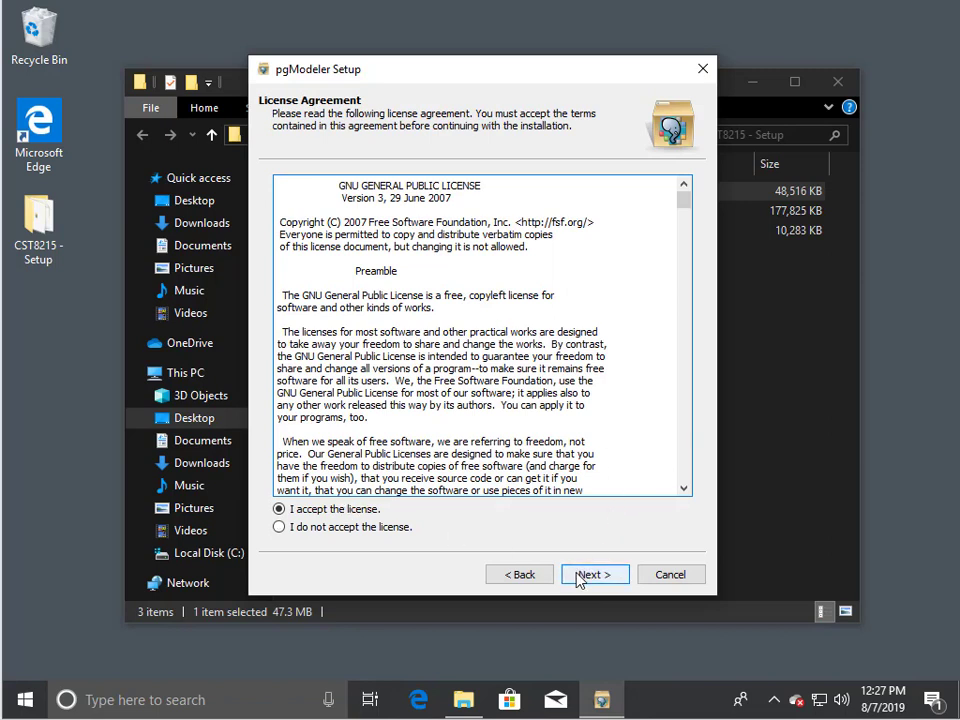
{"action": "left_click", "coordinate": [577, 578]}
{"action": "left_click", "coordinate": [578, 578]}
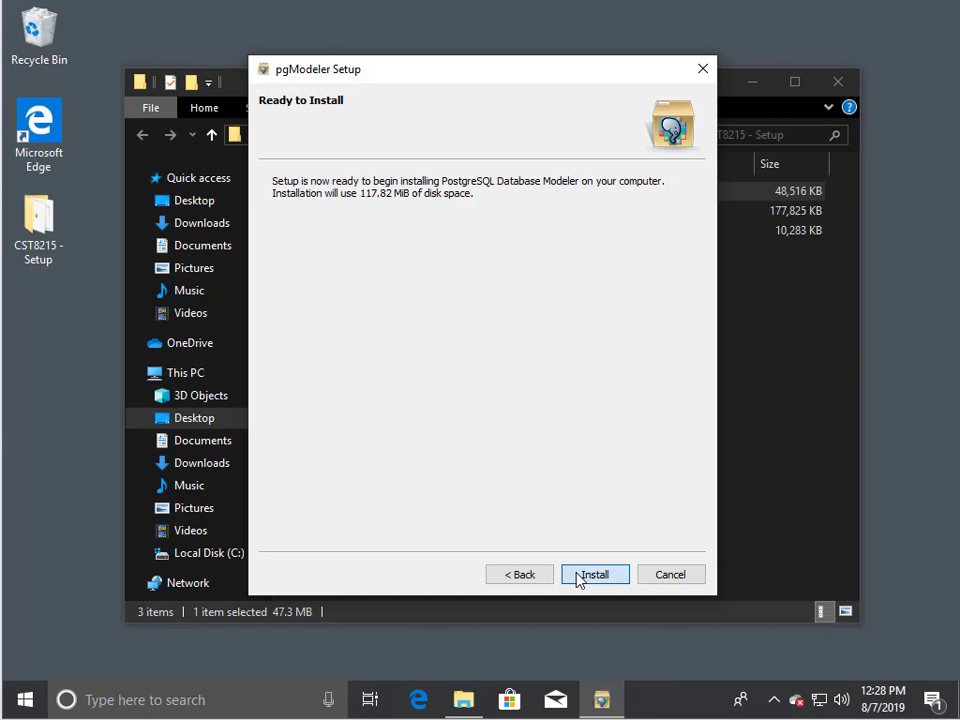
{"action": "left_click", "coordinate": [578, 576]}
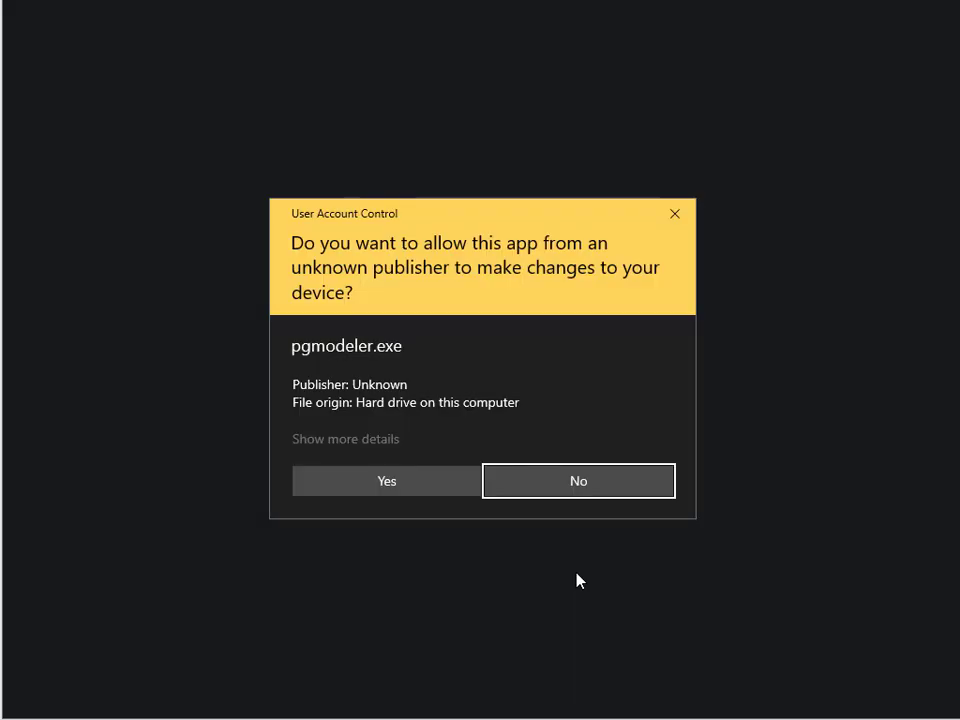
{"action": "left_click", "coordinate": [414, 490]}
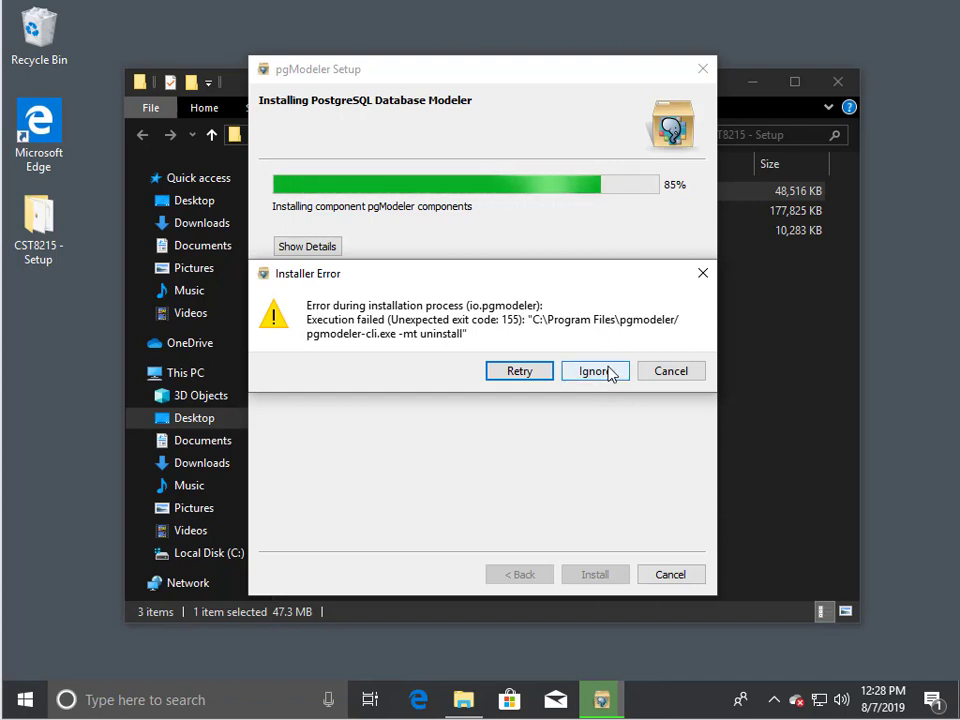
Step: Skip both the uninstall and install errors, then finish pgModeler Setup
{"action": "left_click", "coordinate": [608, 372]}
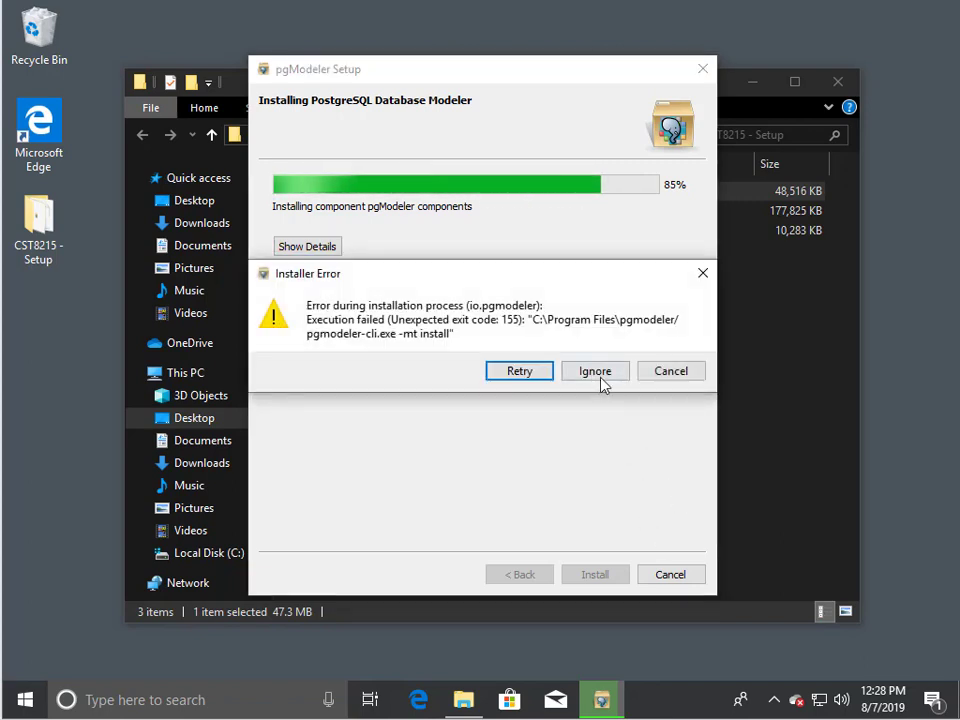
{"action": "left_click", "coordinate": [601, 376]}
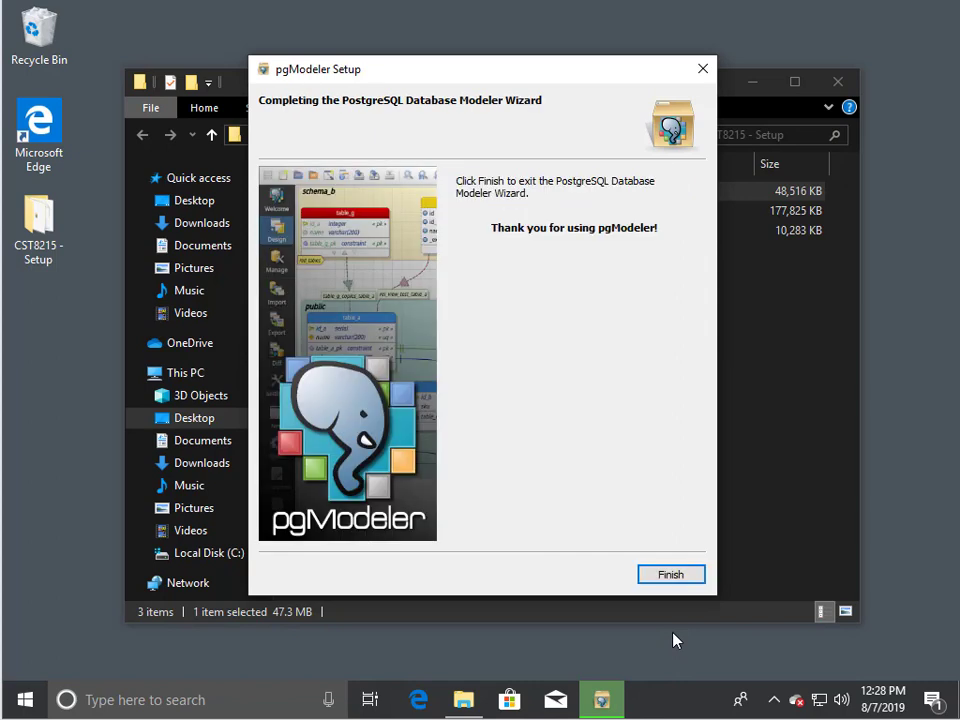
{"action": "left_click", "coordinate": [670, 576]}
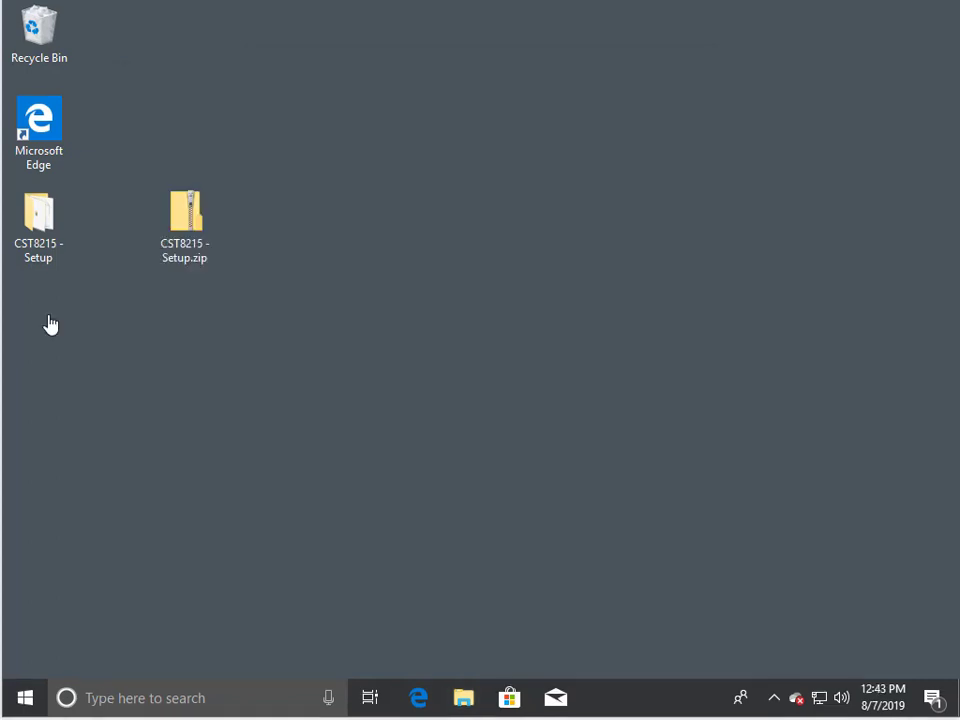
Step: Launch pgModeler from the Start menu's app list
{"action": "left_click", "coordinate": [45, 236]}
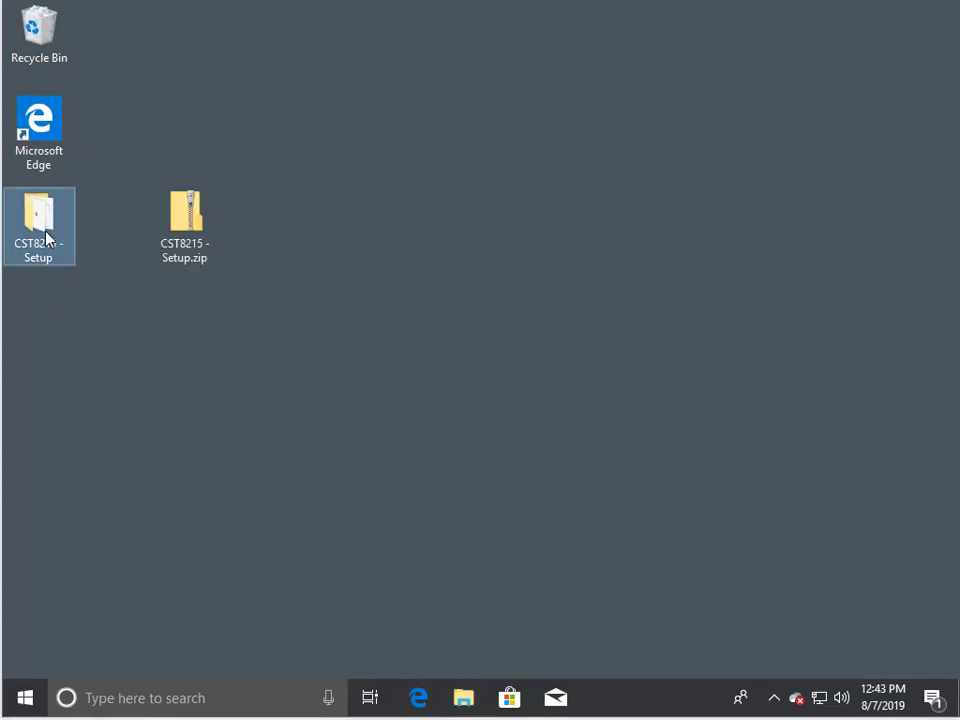
{"action": "left_click", "coordinate": [27, 705]}
{"action": "left_click", "coordinate": [129, 154]}
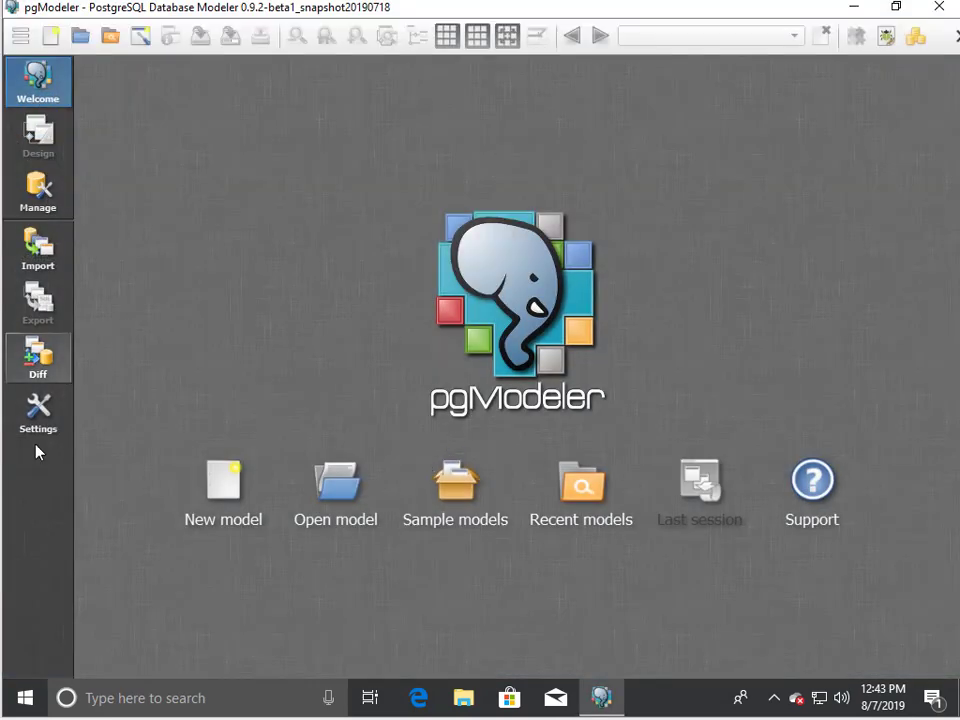
Step: Turn on Hide relationship name in Relationships settings, apply it, then show the Connections settings
{"action": "left_click", "coordinate": [43, 428]}
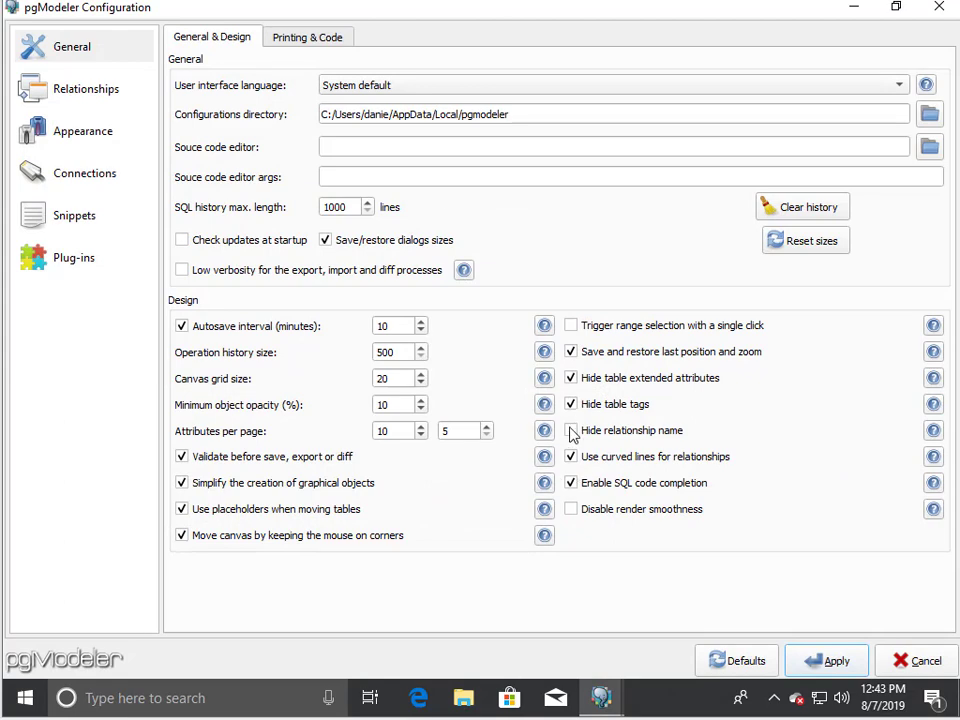
{"action": "left_click", "coordinate": [105, 93]}
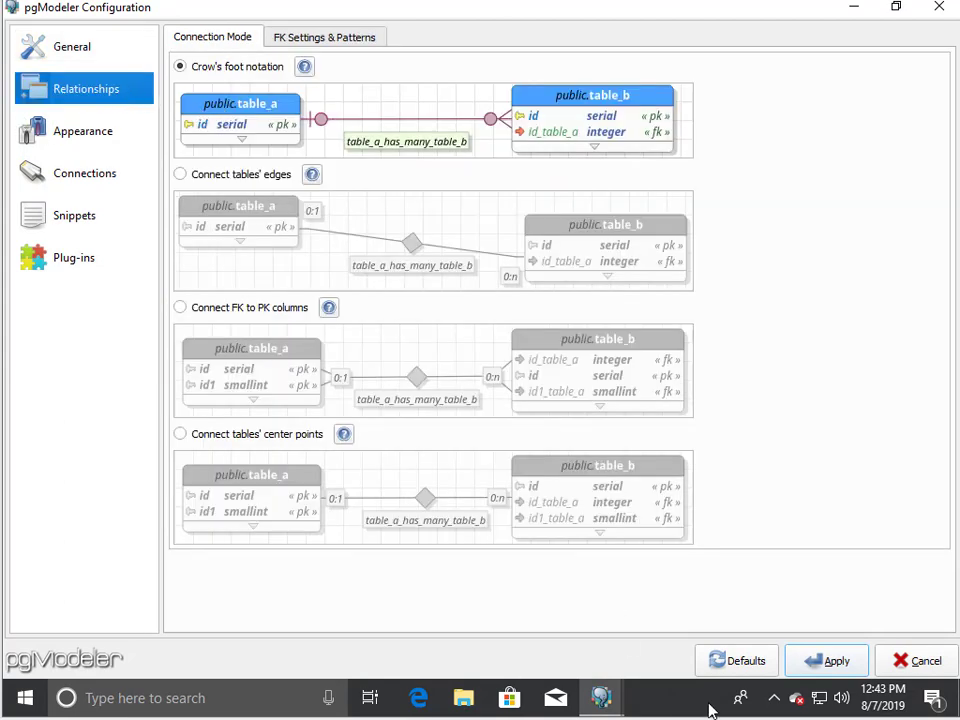
{"action": "left_click", "coordinate": [805, 664]}
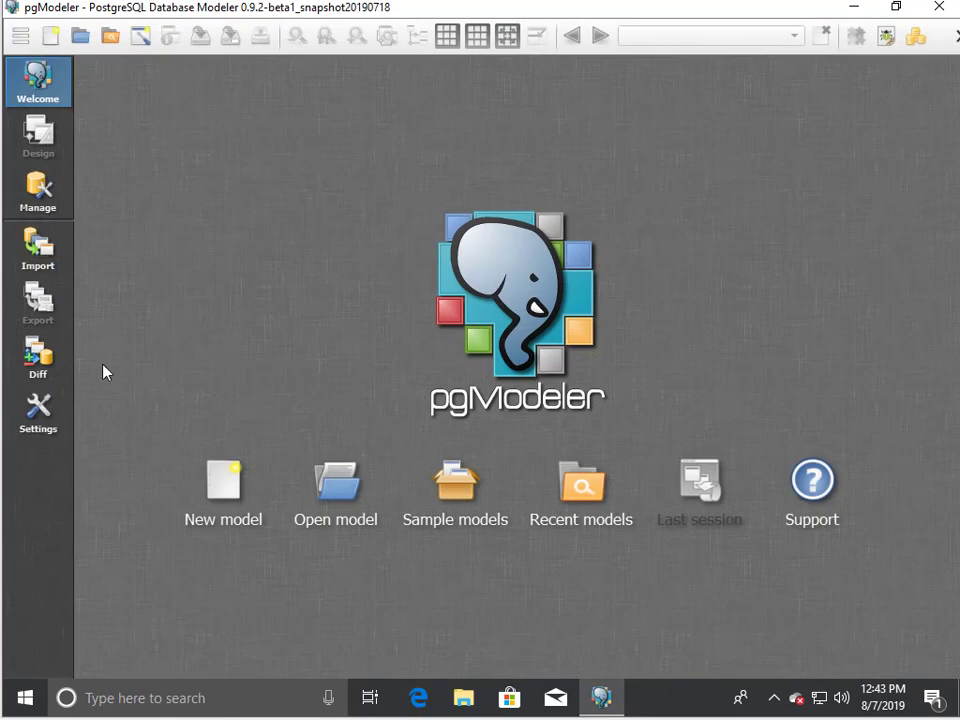
{"action": "left_click", "coordinate": [38, 410]}
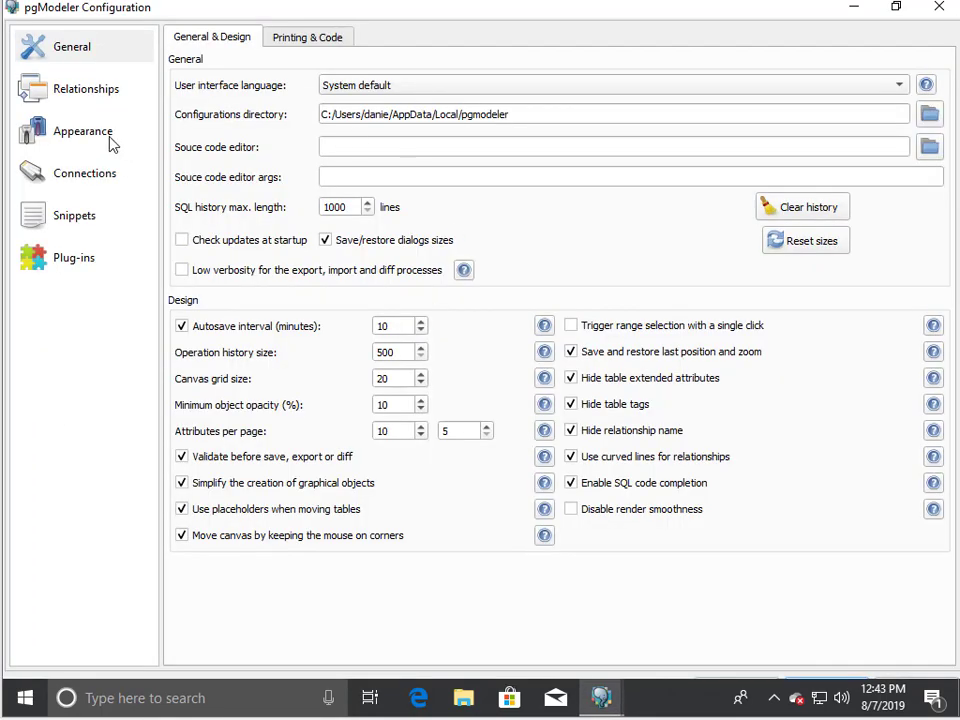
{"action": "left_click", "coordinate": [89, 175]}
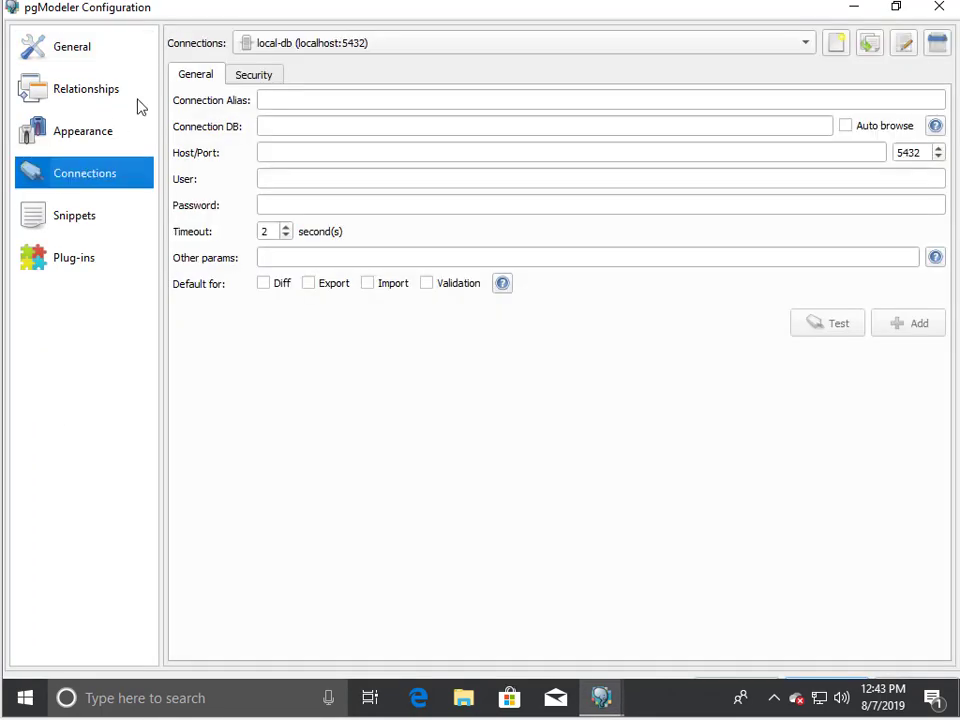
Step: Enter a new password for local-db, confirm a successful connection test, and save the connection
{"action": "left_click", "coordinate": [904, 44]}
{"action": "double_click", "coordinate": [351, 205]}
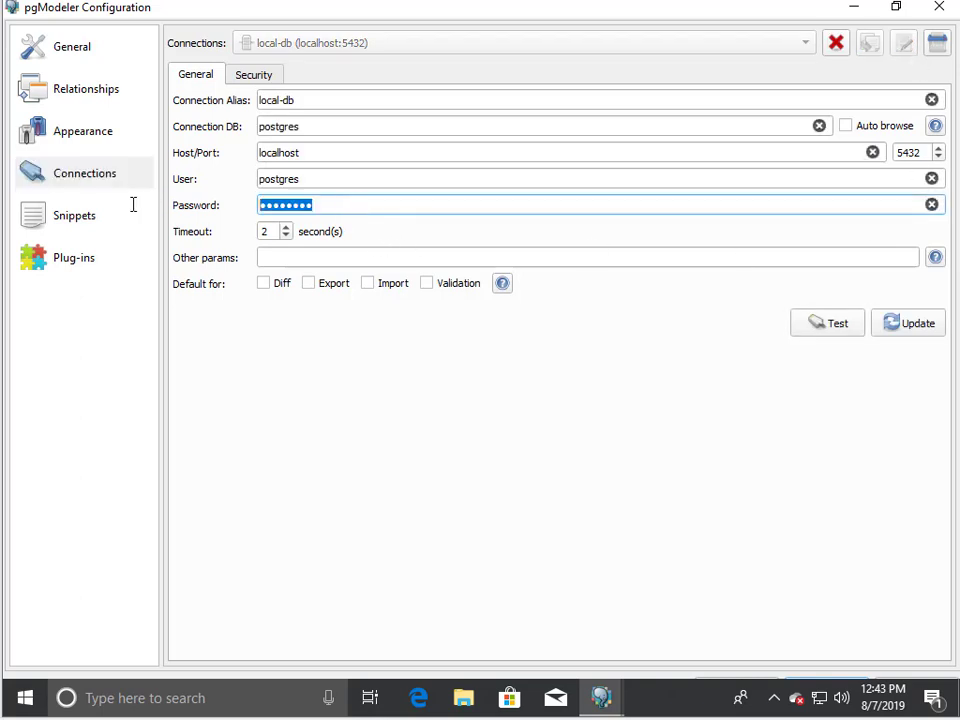
{"action": "type", "text": "po"}
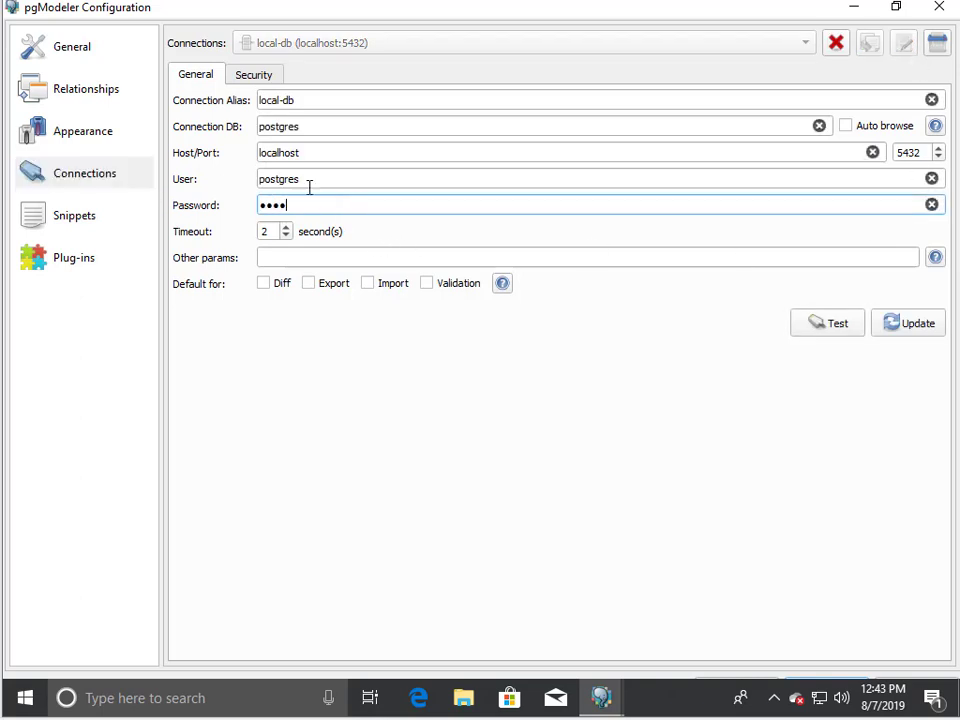
{"action": "left_click", "coordinate": [834, 330]}
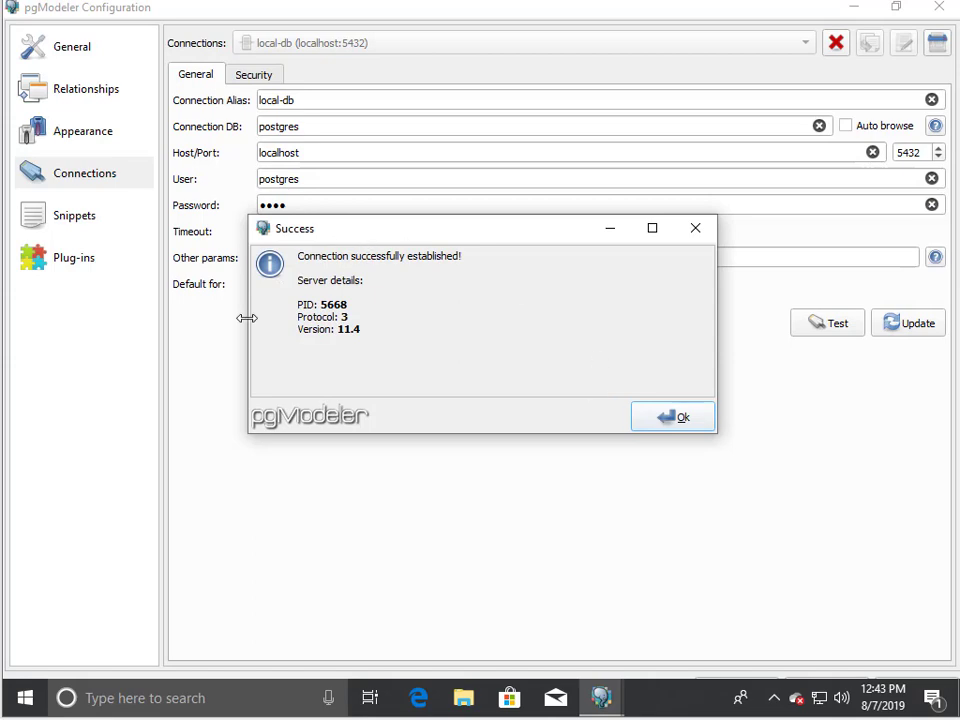
{"action": "left_click", "coordinate": [692, 420]}
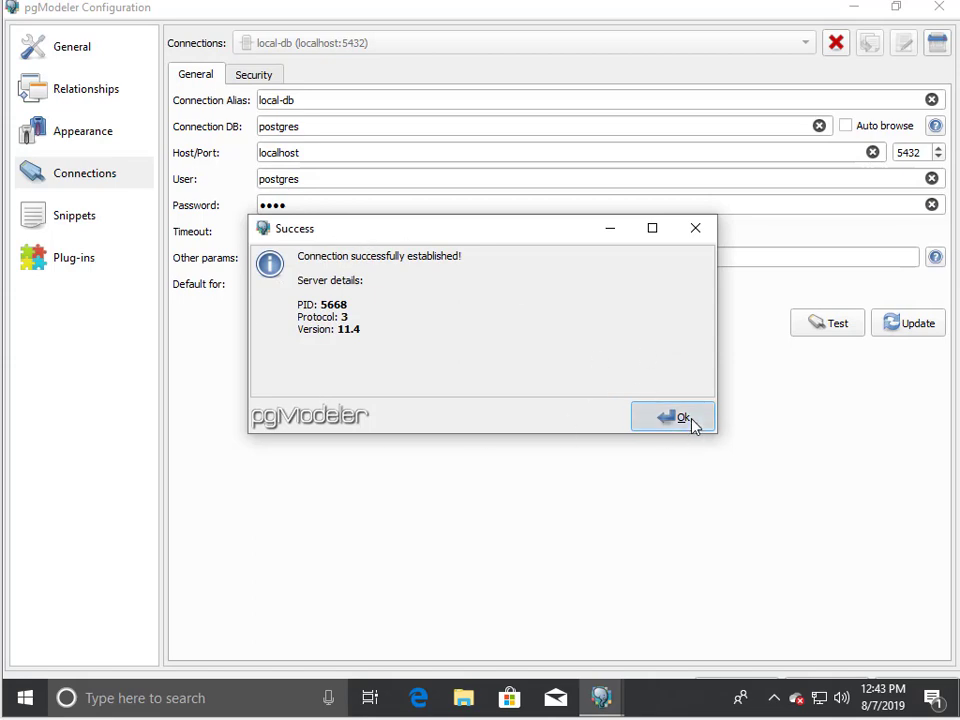
{"action": "left_click", "coordinate": [915, 323]}
{"action": "left_click", "coordinate": [940, 8]}
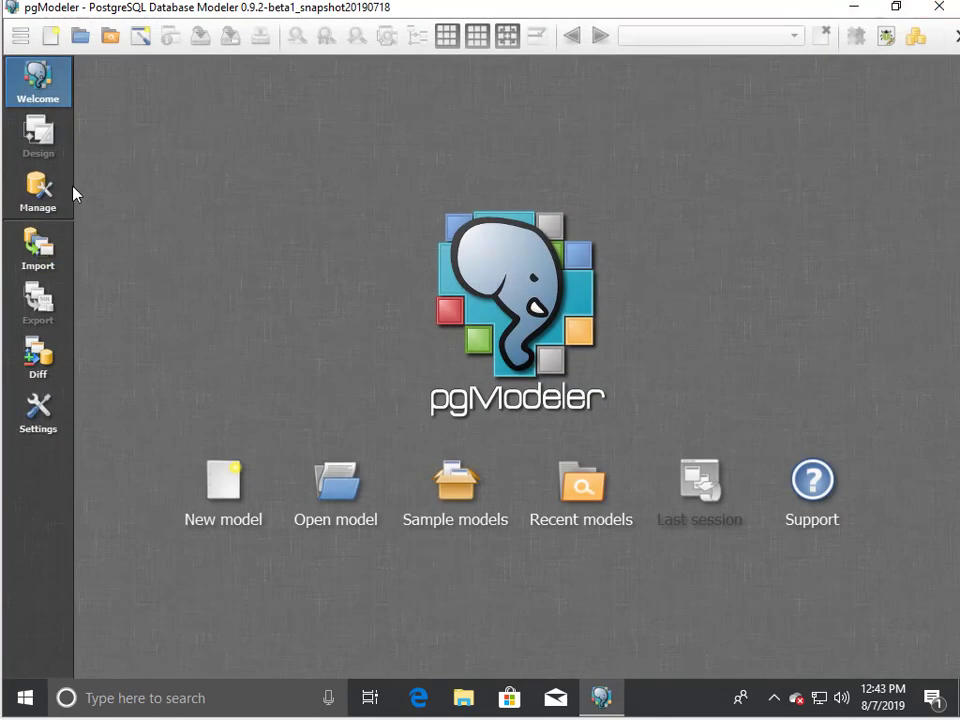
Step: Import the thinkcube database into a model through the local-db connection
{"action": "left_click", "coordinate": [38, 248]}
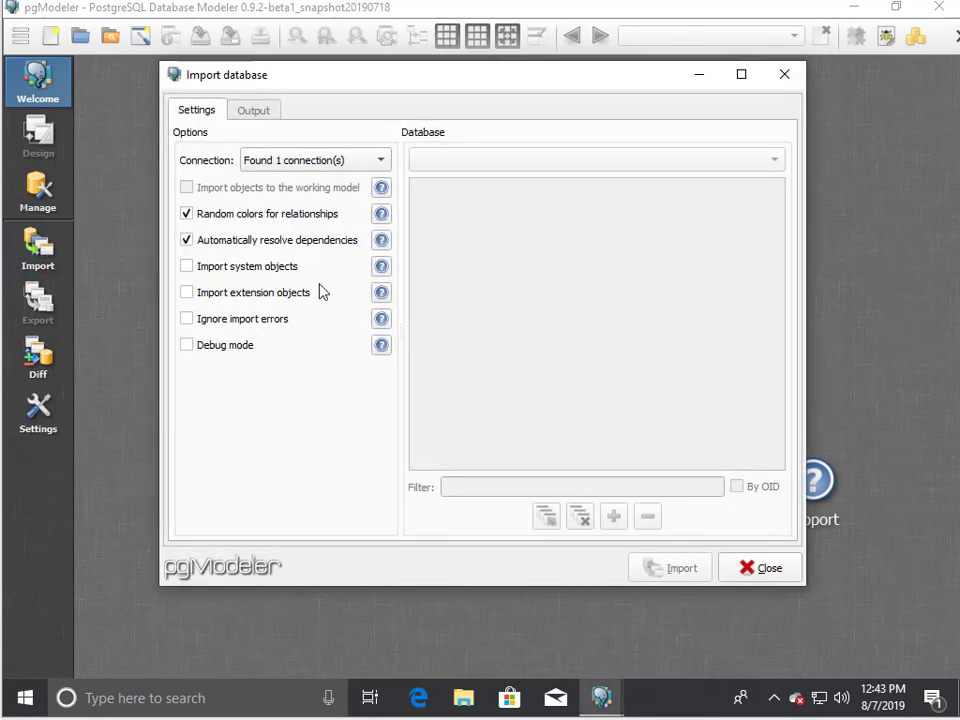
{"action": "left_click", "coordinate": [372, 160]}
{"action": "left_click", "coordinate": [377, 179]}
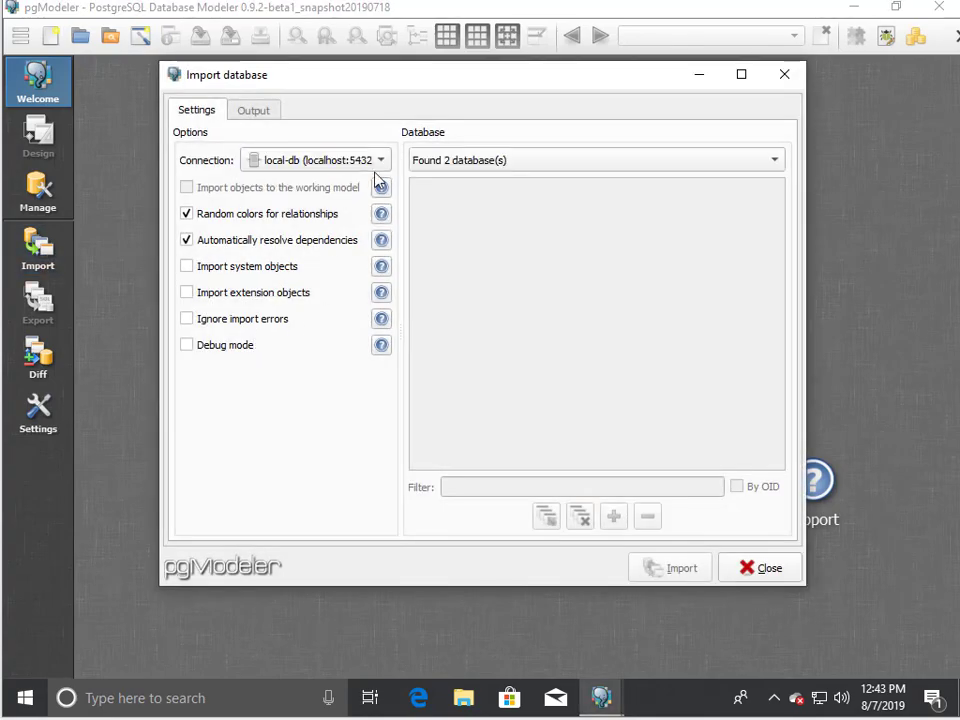
{"action": "left_click", "coordinate": [521, 158]}
{"action": "left_click", "coordinate": [485, 198]}
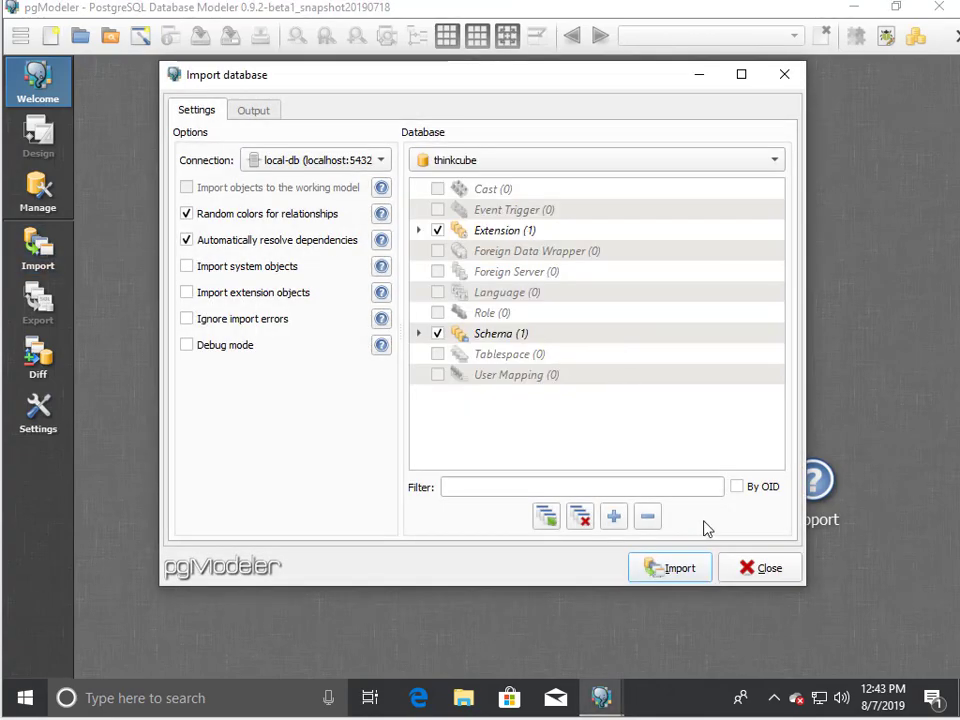
{"action": "left_click", "coordinate": [682, 581]}
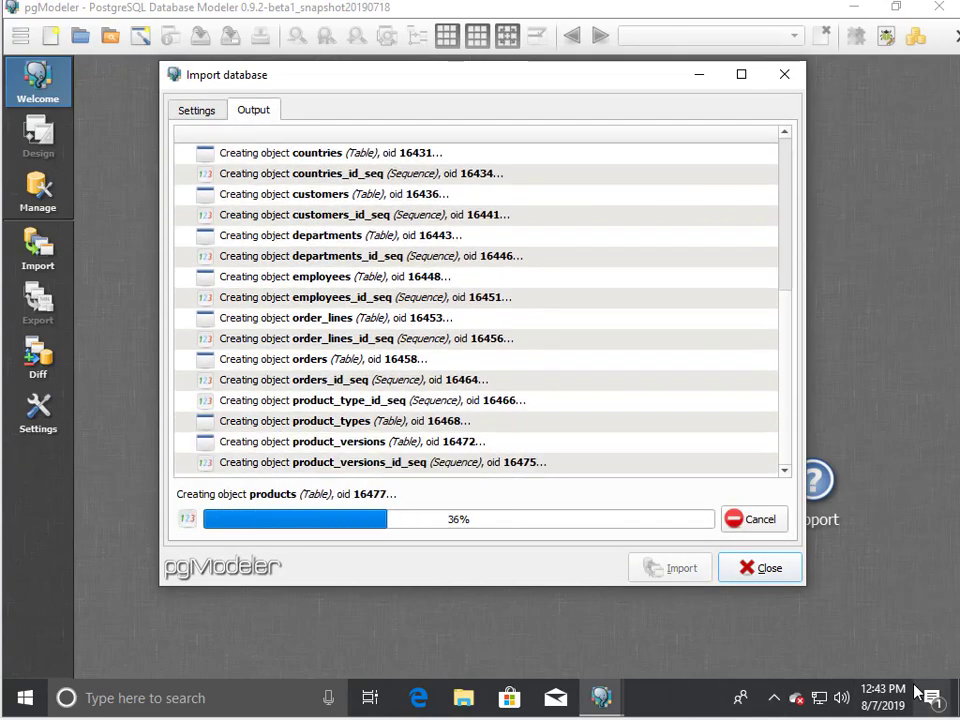